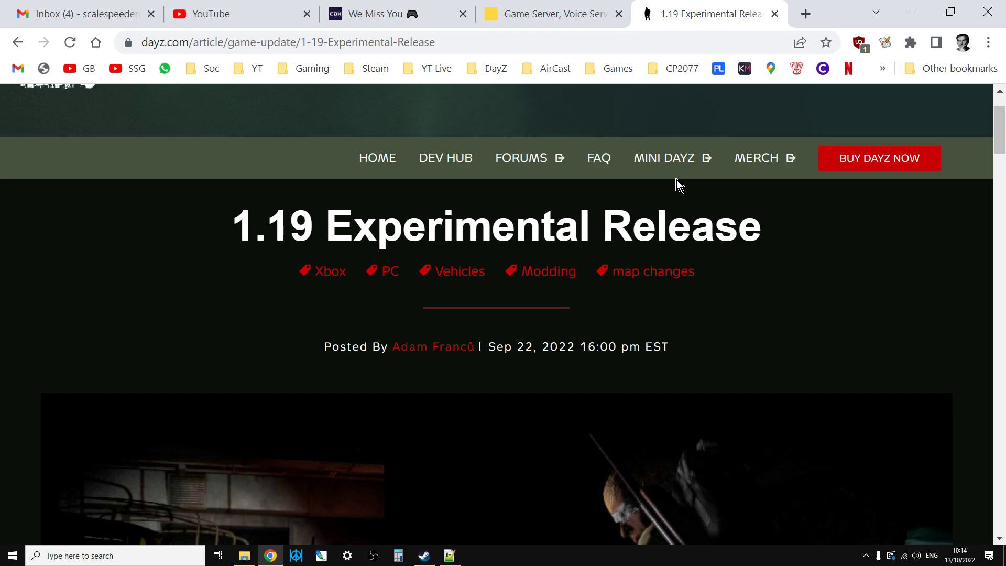
# Step: Open the Chernarus DayZ PS4 server's web interface dashboard and scroll down to Tools
pyautogui.click(565, 14)
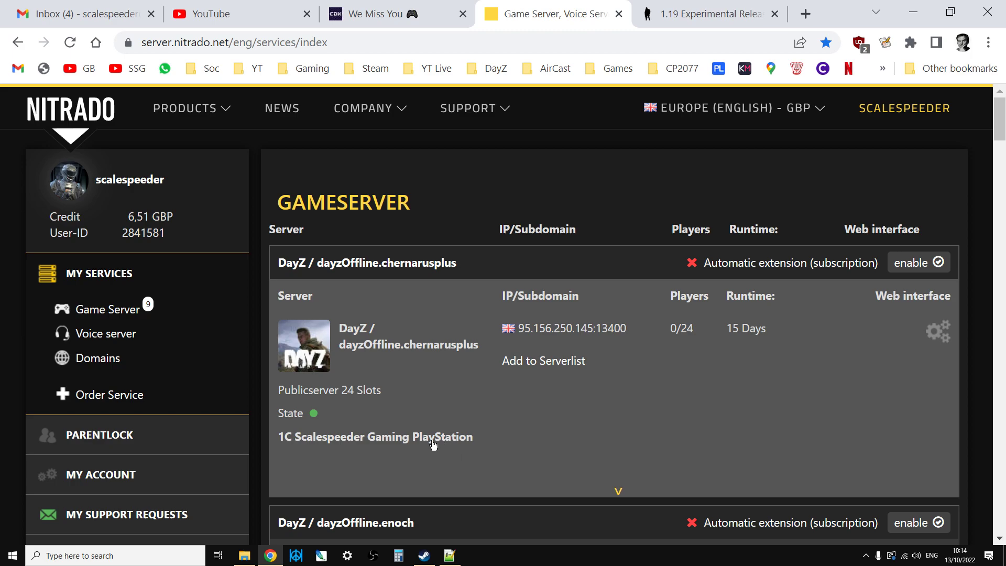
pyautogui.click(938, 333)
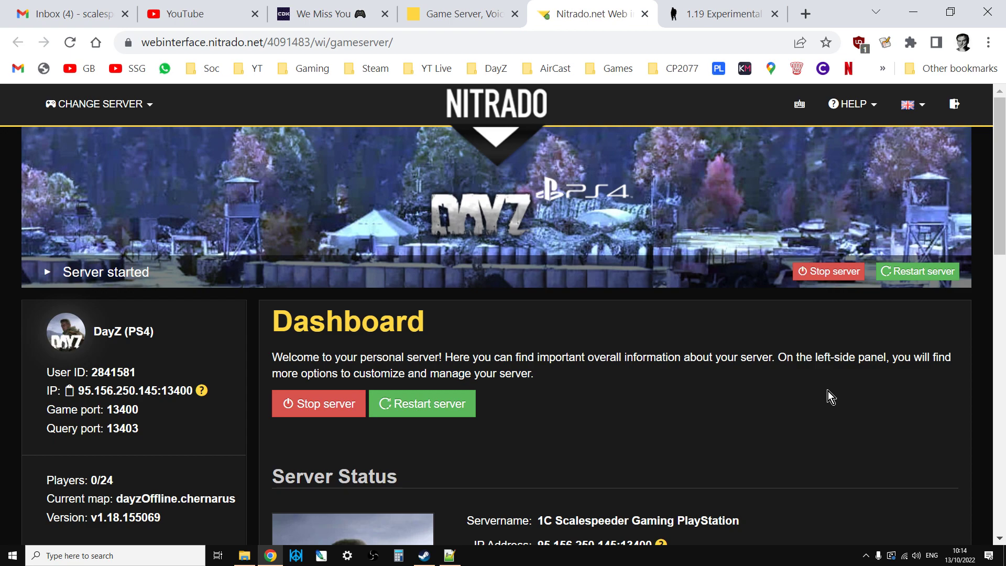
pyautogui.scroll(-2, 805, 408)
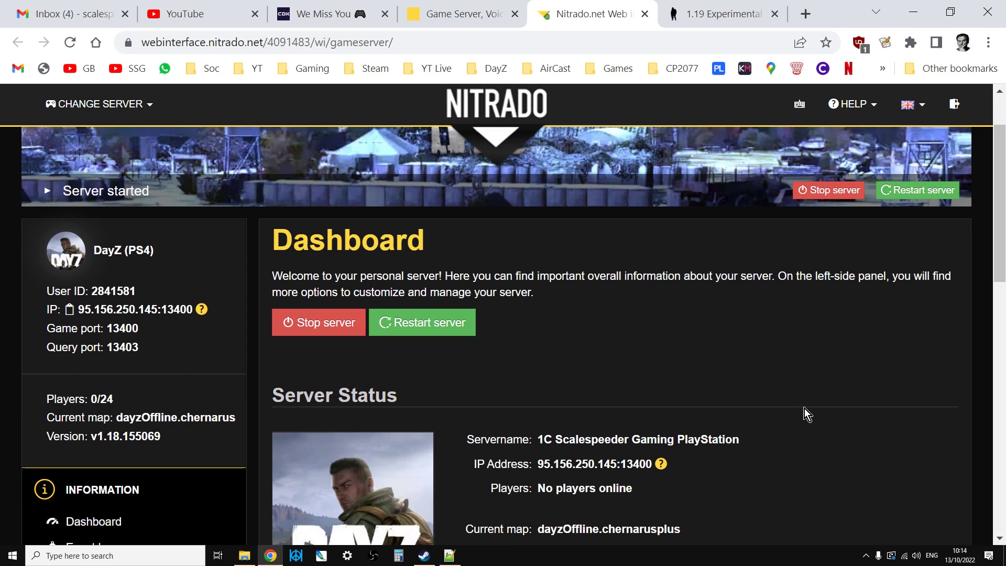
pyautogui.scroll(2, 804, 408)
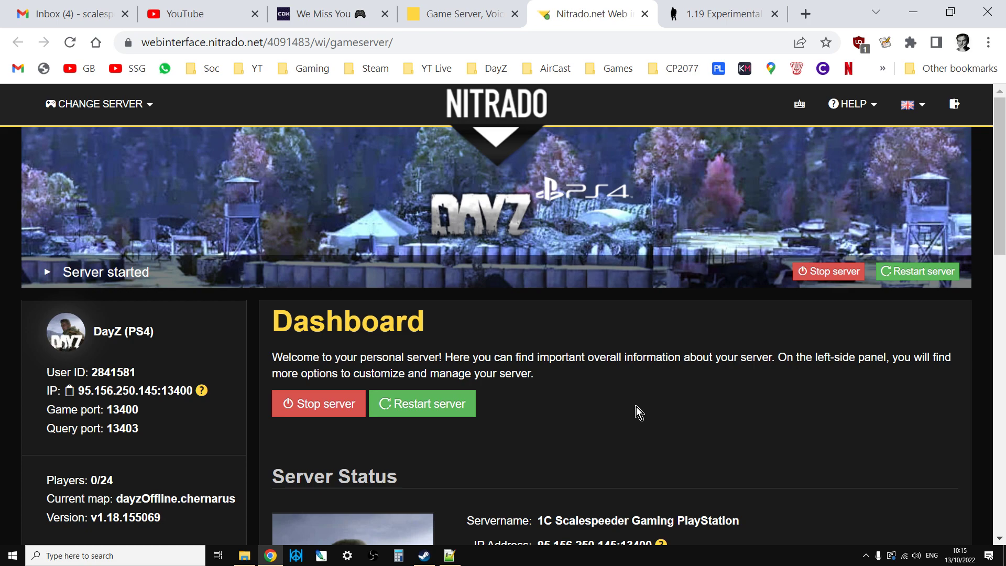
pyautogui.scroll(-3, 636, 406)
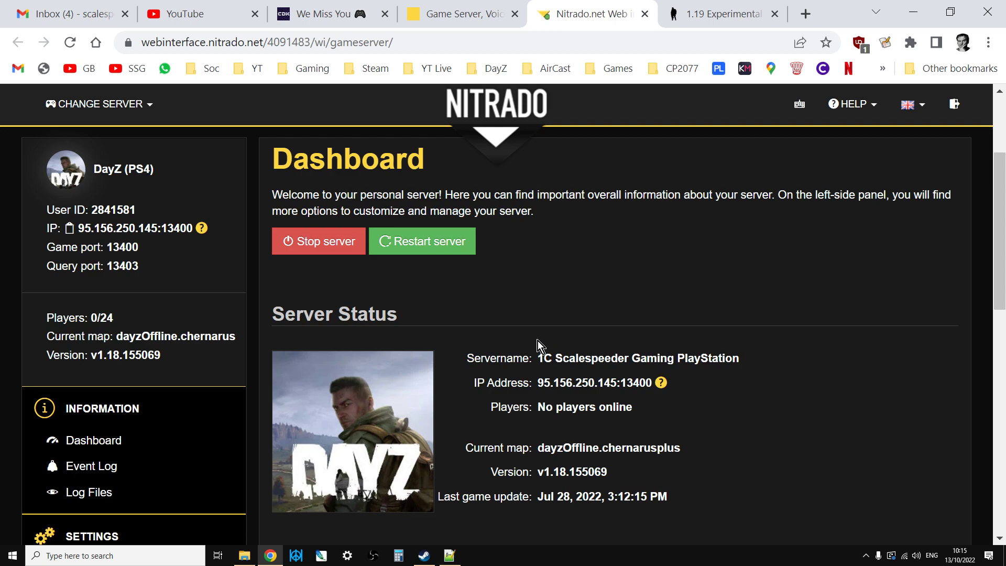
pyautogui.scroll(-3, 487, 329)
pyautogui.scroll(-1, 487, 329)
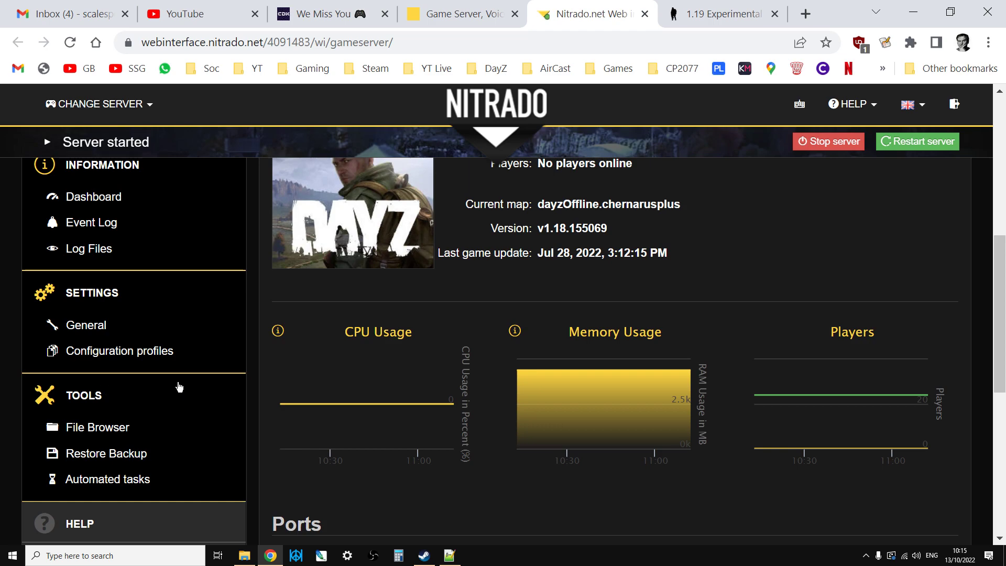
# Step: In File Browser, go to dayzps_missions/dayzOffline.chernarusplus/db and open types.xml for editing
pyautogui.click(109, 430)
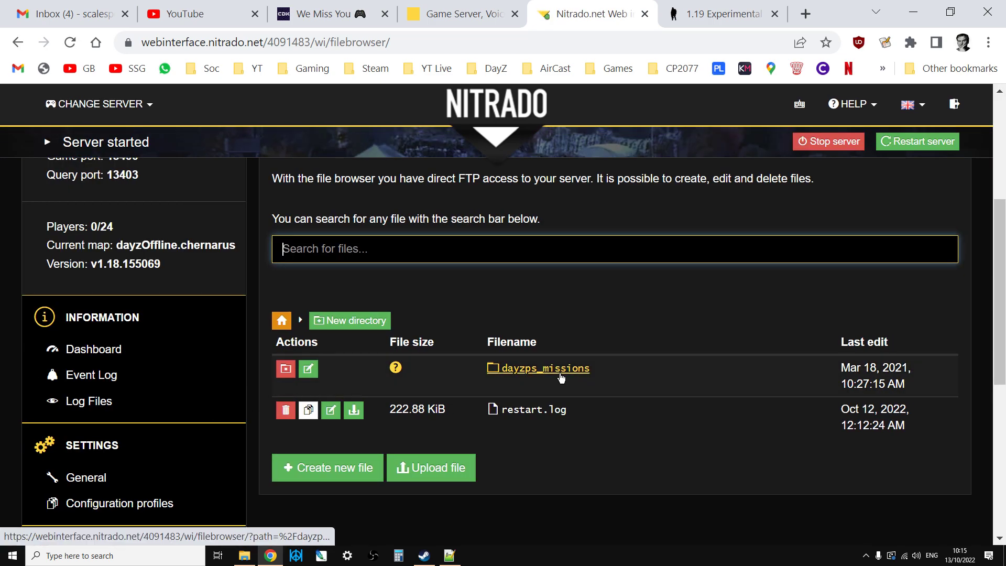
pyautogui.click(559, 374)
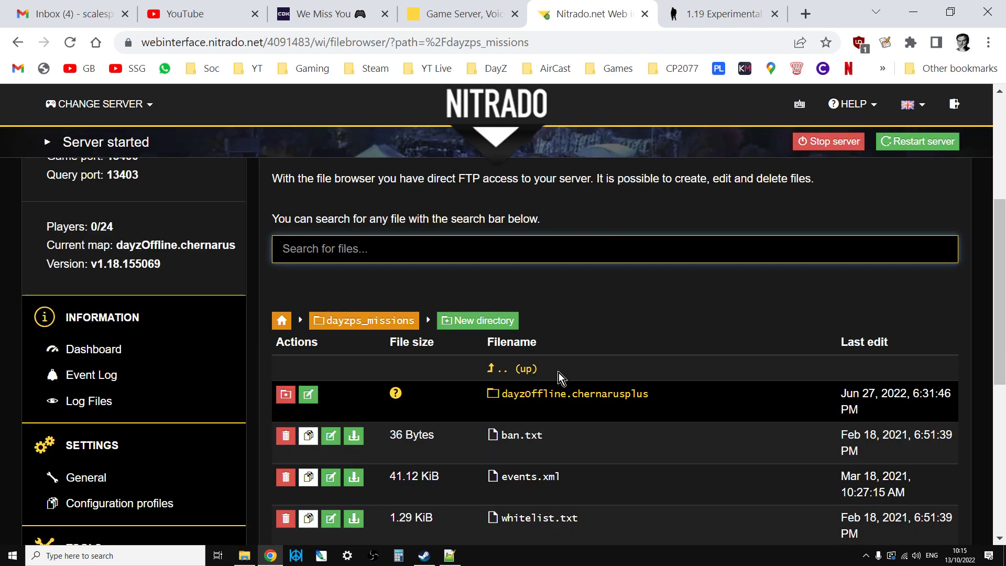
pyautogui.scroll(-1, 603, 351)
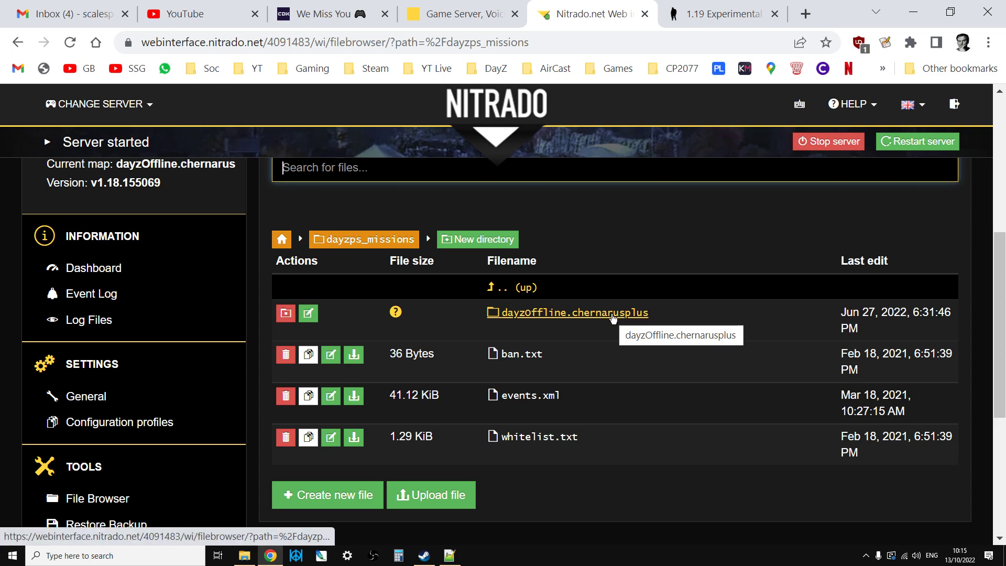
pyautogui.click(613, 314)
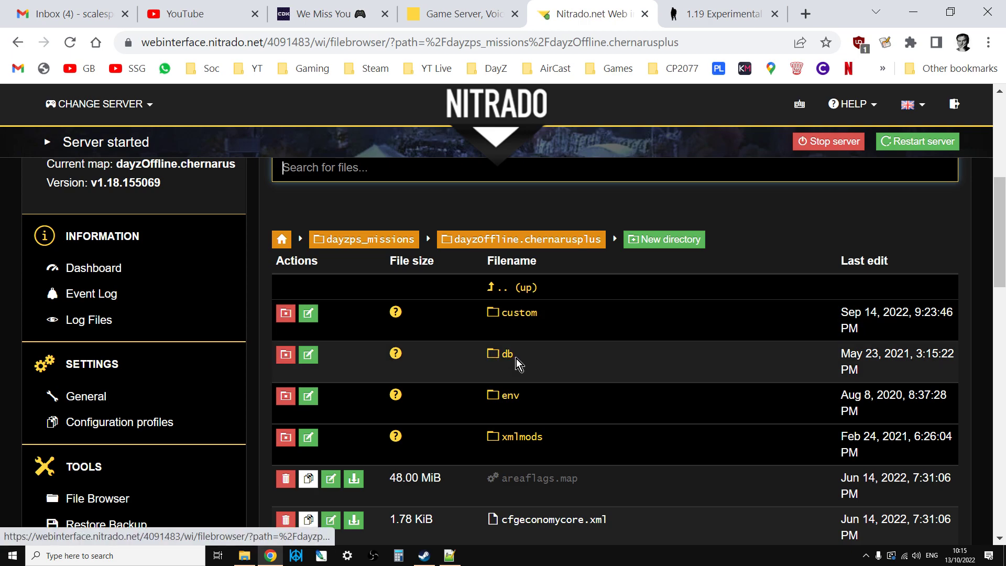
pyautogui.click(506, 355)
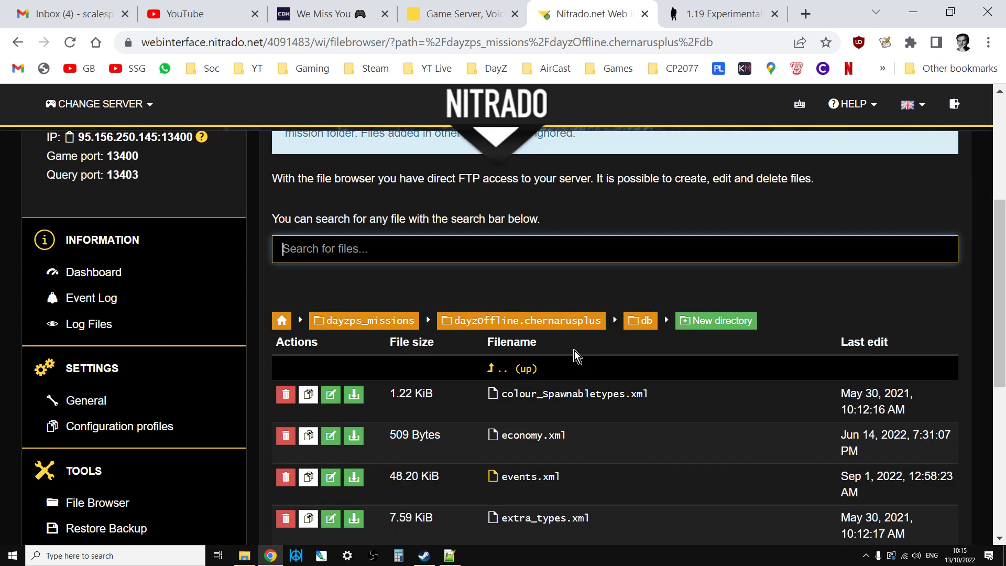
pyautogui.scroll(-3, 574, 351)
pyautogui.scroll(-3, 574, 351)
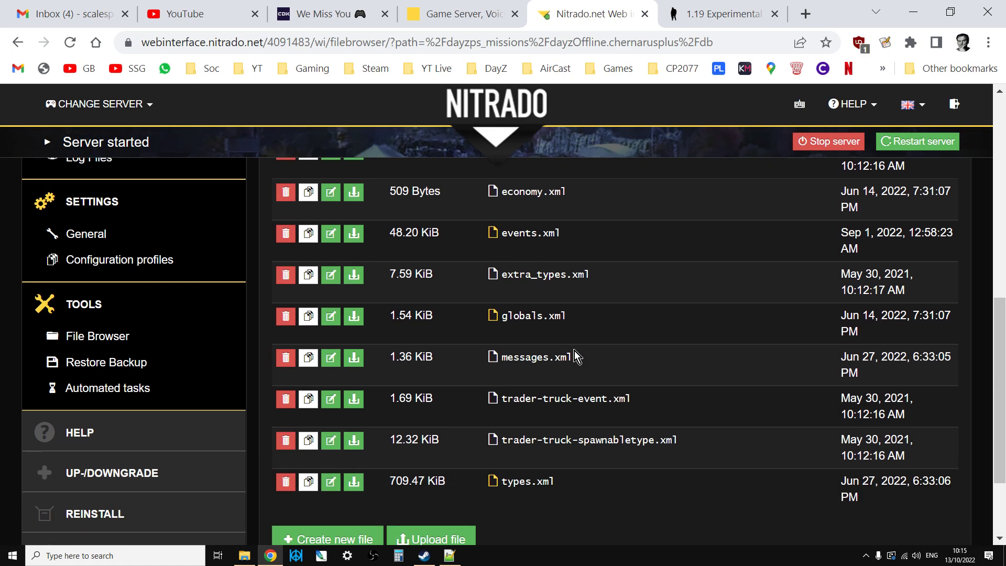
pyautogui.click(528, 402)
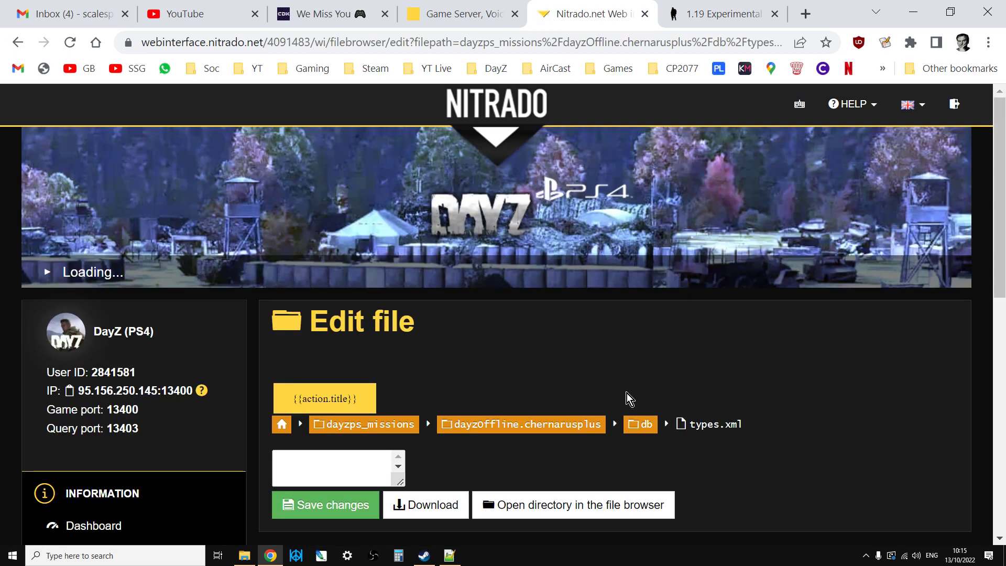
# Step: Load the types.xml contents in the web editor and search the page for gps
pyautogui.scroll(-3, 627, 393)
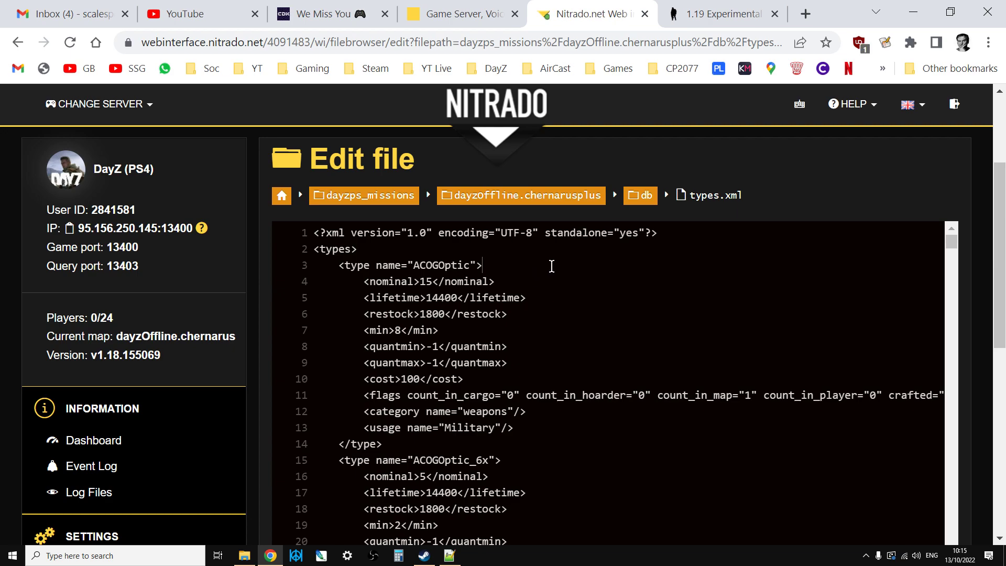
pyautogui.click(525, 262)
pyautogui.hotkey('ctrl', 'f')
pyautogui.press('End')
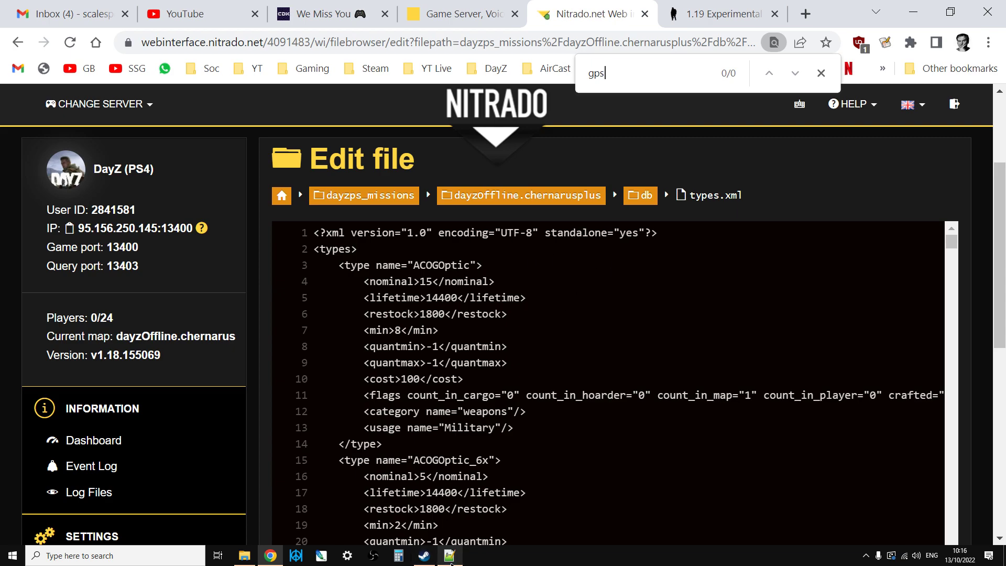
# Step: Find and select the GPSReceiver entry (nominal 25) in the local types.xml in Notepad++
pyautogui.click(450, 557)
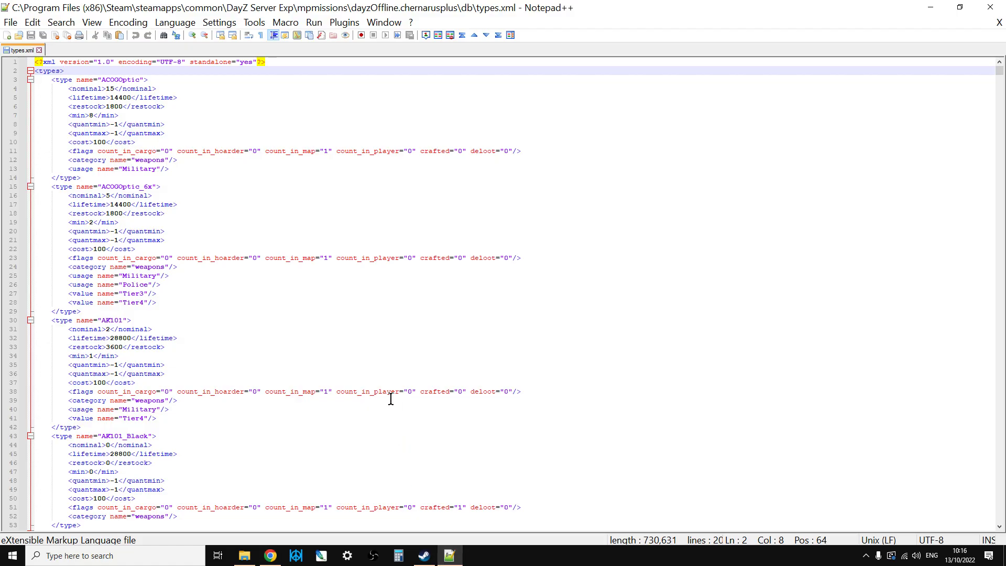
pyautogui.hotkey('ctrl', 'f')
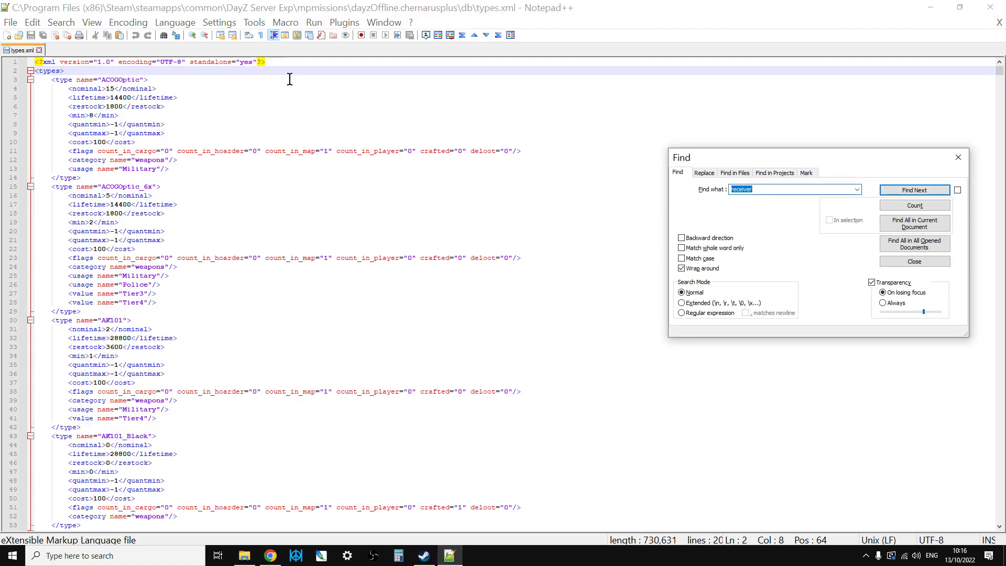
pyautogui.write('gps')
pyautogui.press('Return')
pyautogui.moveTo(199, 297); pyautogui.dragTo(56, 285)
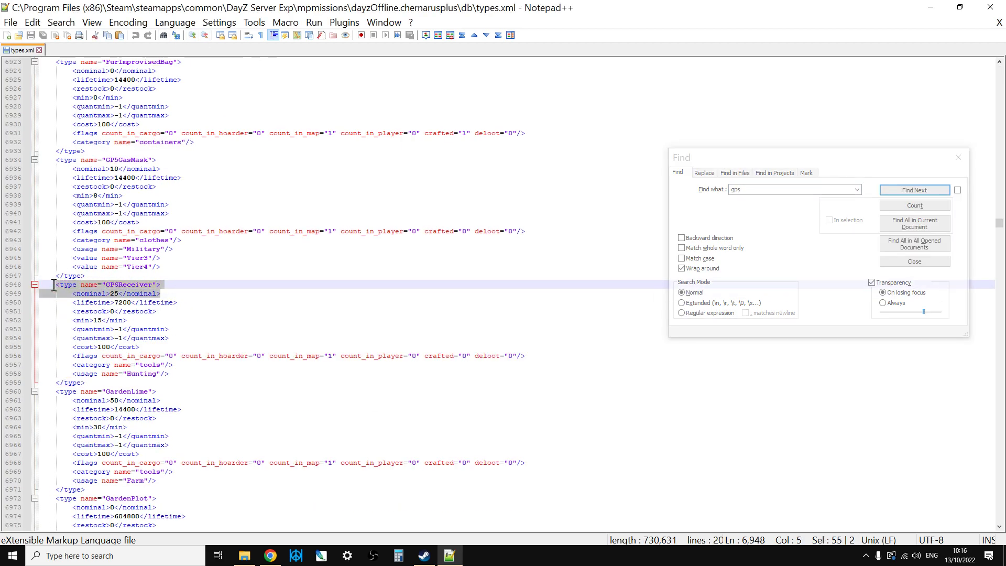
pyautogui.click(270, 556)
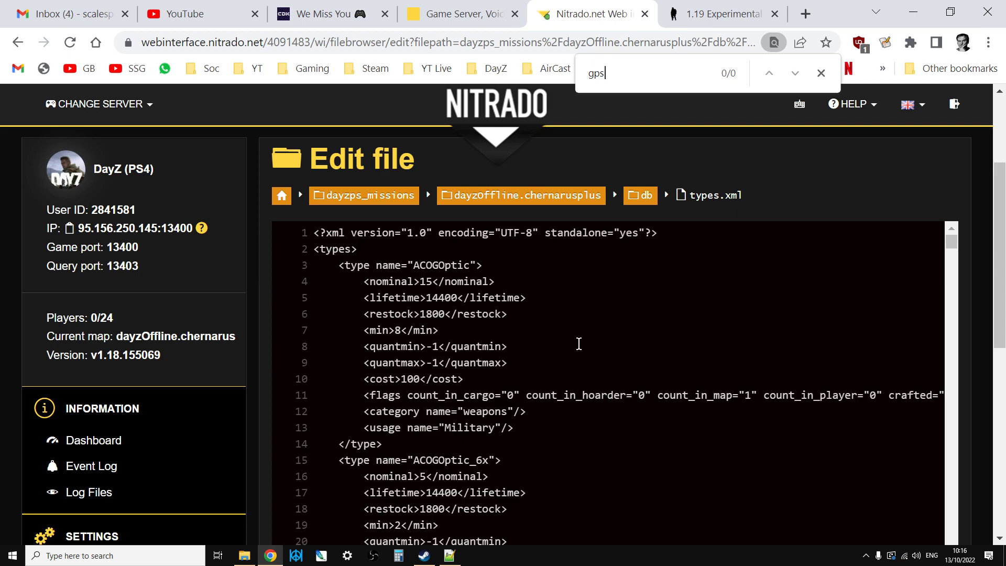
# Step: Return to the server's top-level files, showing dayzps_missions and restart.log
pyautogui.moveTo(1002, 302); pyautogui.dragTo(989, 327)
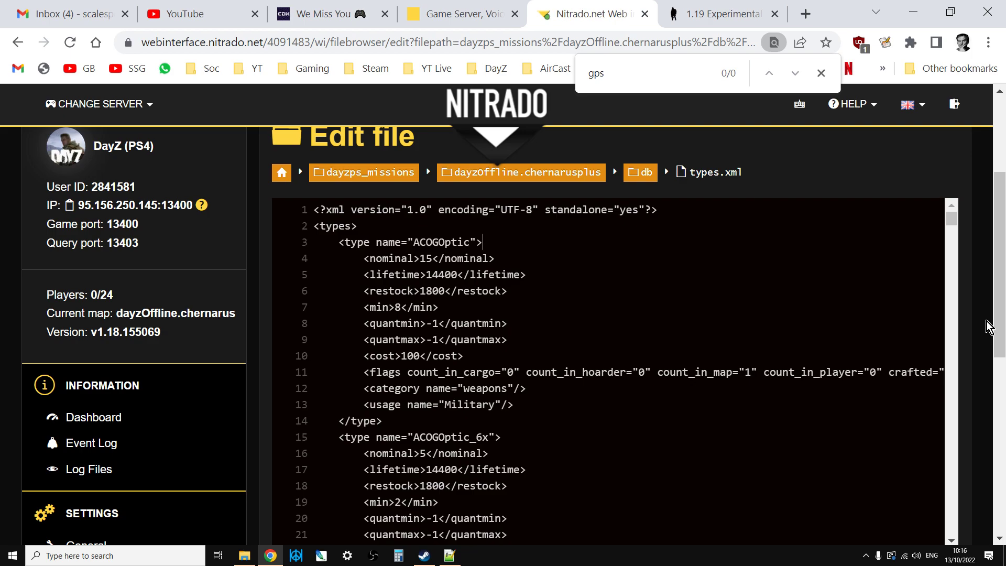
pyautogui.scroll(-1, 1004, 328)
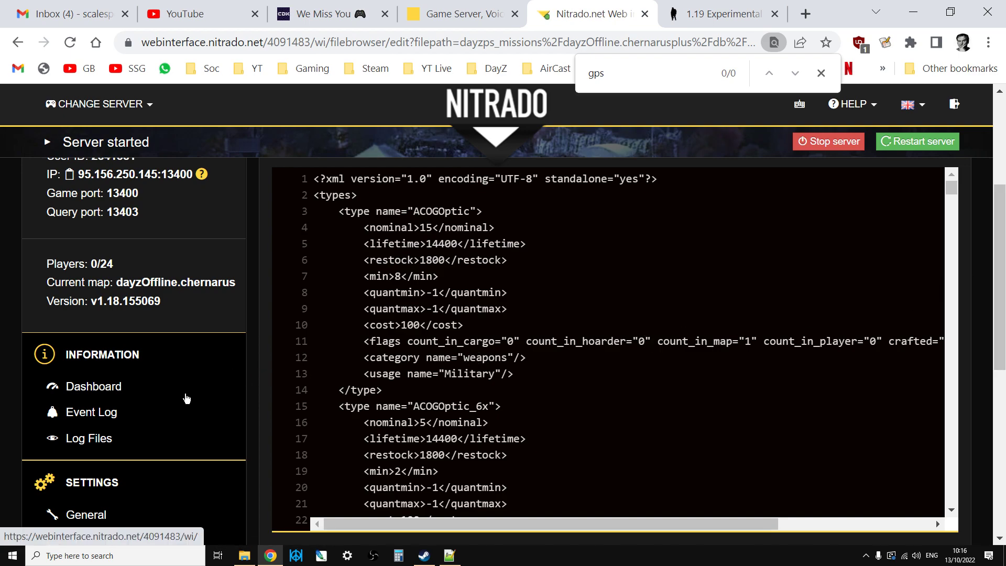
pyautogui.scroll(-2, 186, 398)
pyautogui.scroll(5, 279, 353)
pyautogui.click(287, 306)
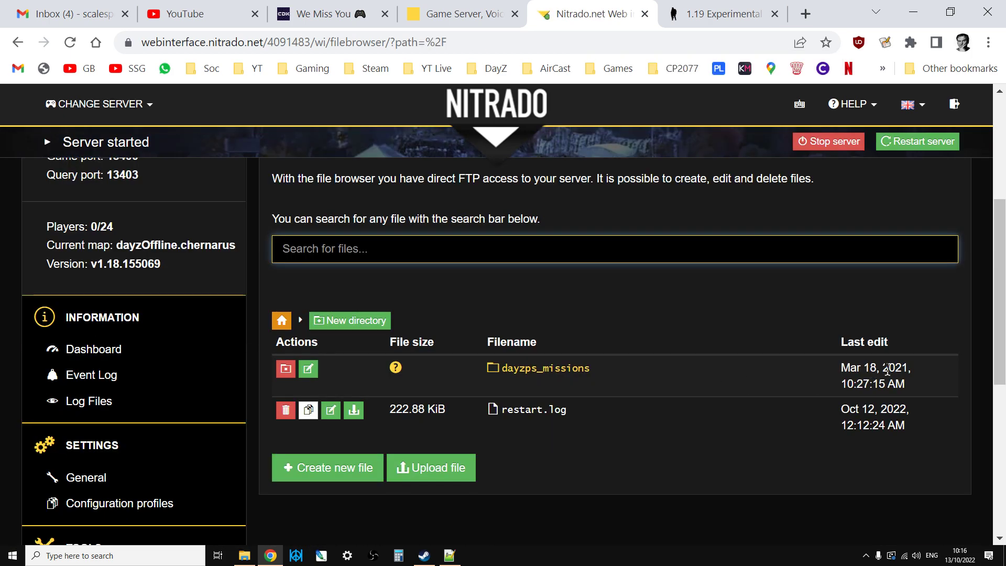
pyautogui.moveTo(1005, 258); pyautogui.dragTo(1005, 277)
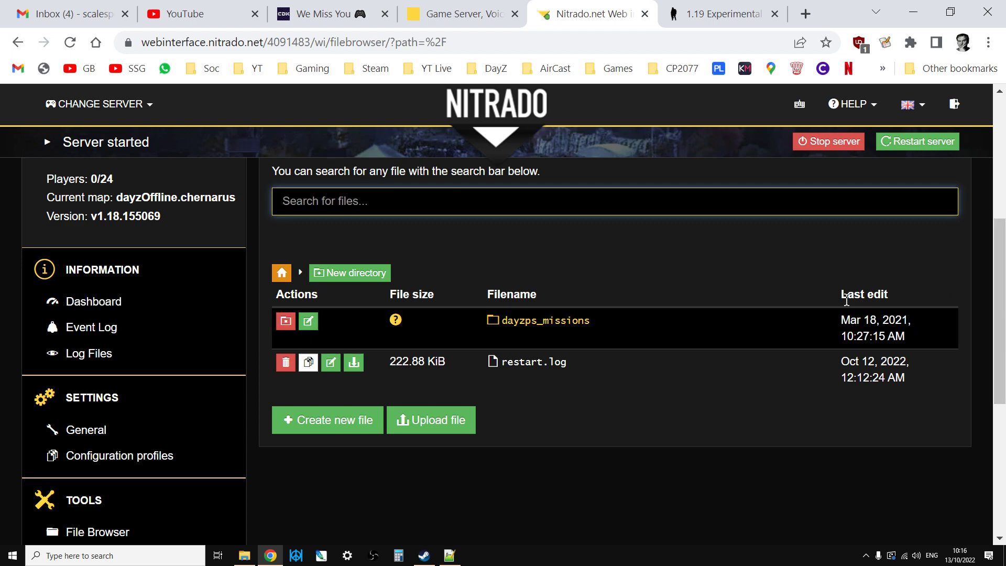
pyautogui.moveTo(1005, 261); pyautogui.dragTo(1005, 272)
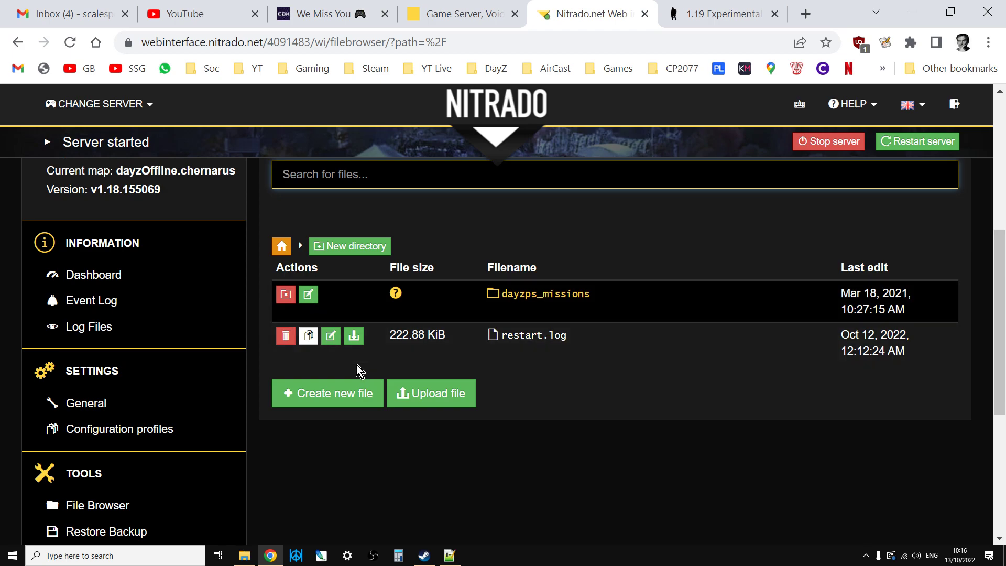
pyautogui.scroll(-2, 356, 370)
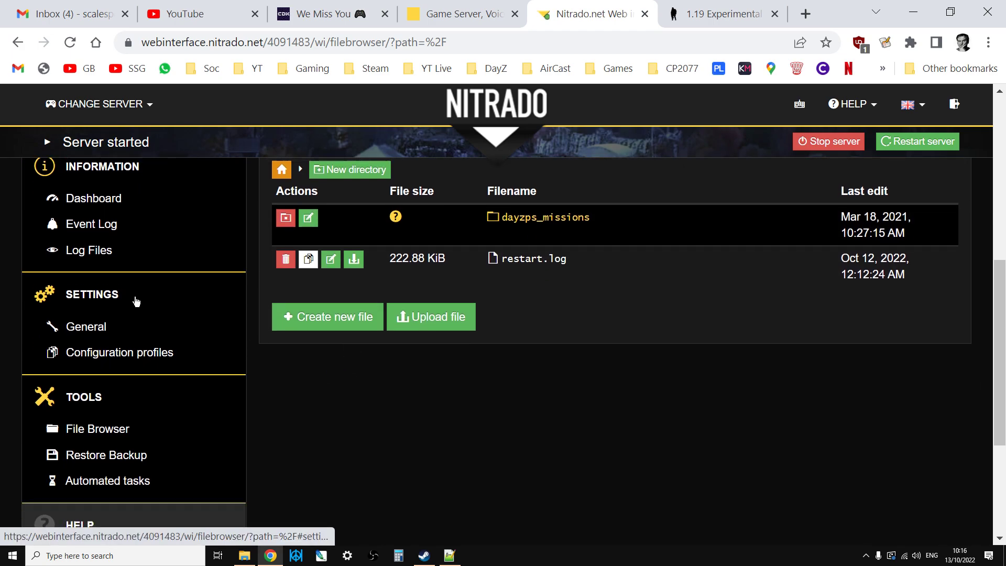
pyautogui.scroll(2, 135, 299)
# Step: Open the general server settings and scroll to the 'Reset Mission-xml to default' option
pyautogui.click(85, 404)
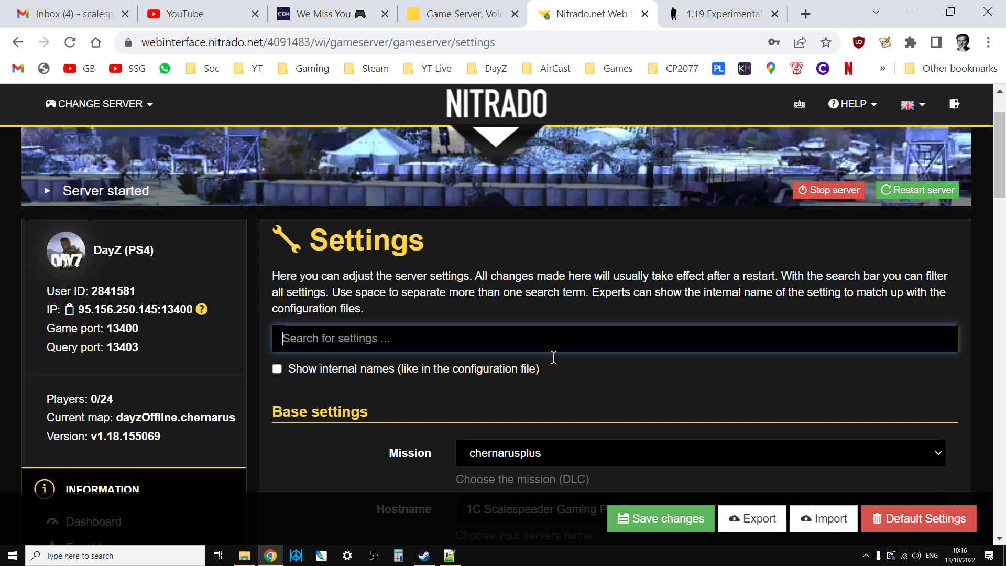
pyautogui.scroll(-14, 555, 358)
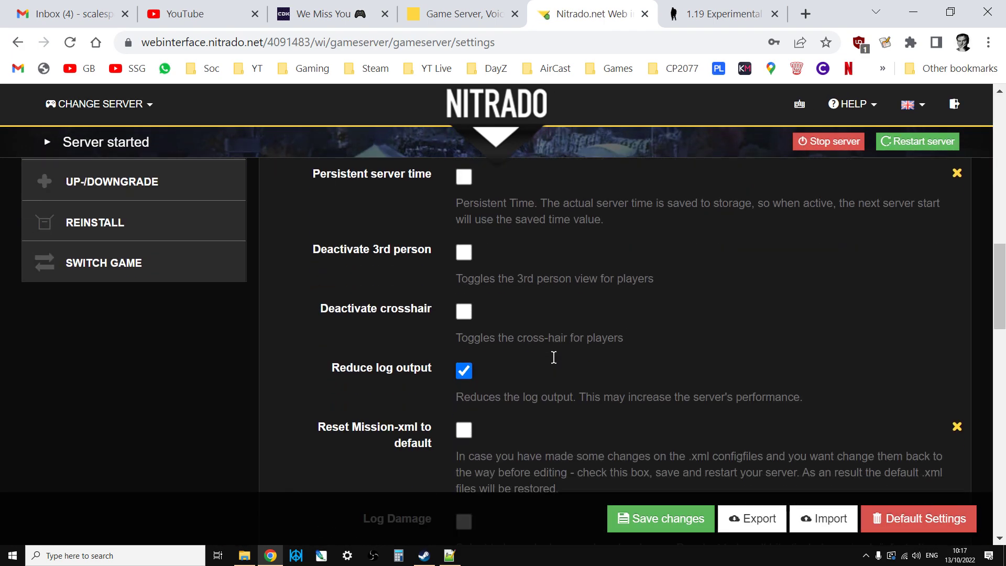
pyautogui.scroll(-8, 554, 357)
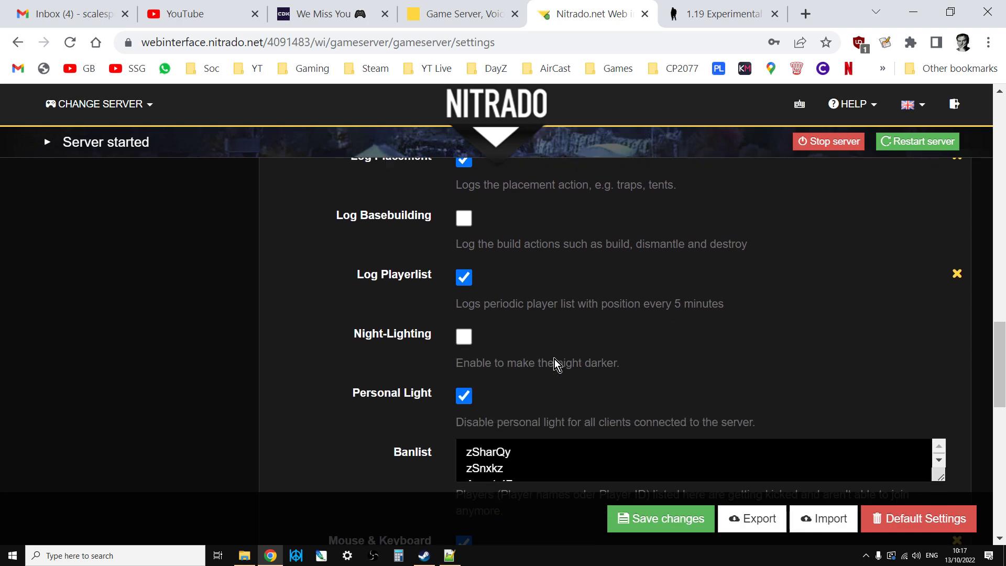
pyautogui.scroll(-8, 554, 360)
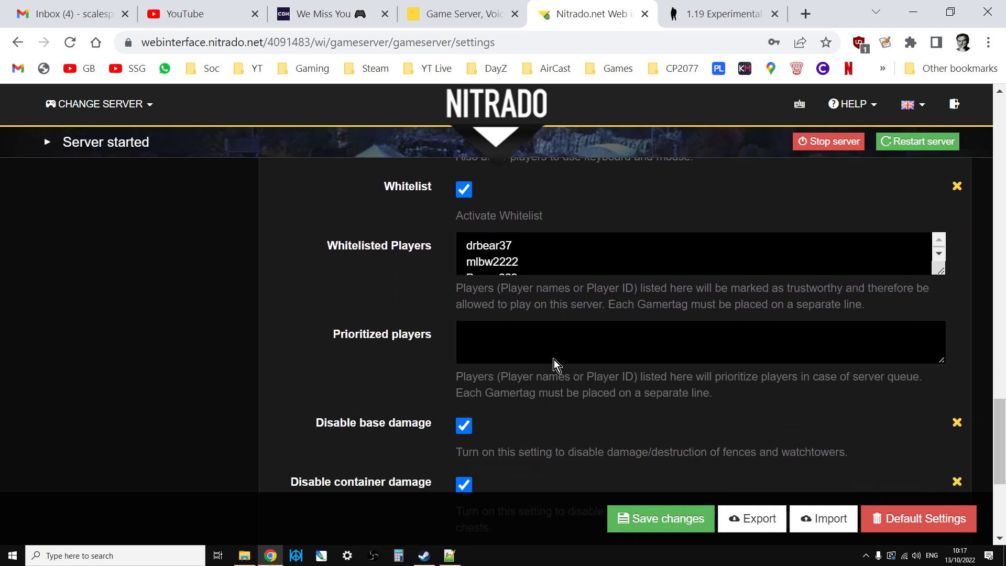
pyautogui.scroll(-5, 554, 359)
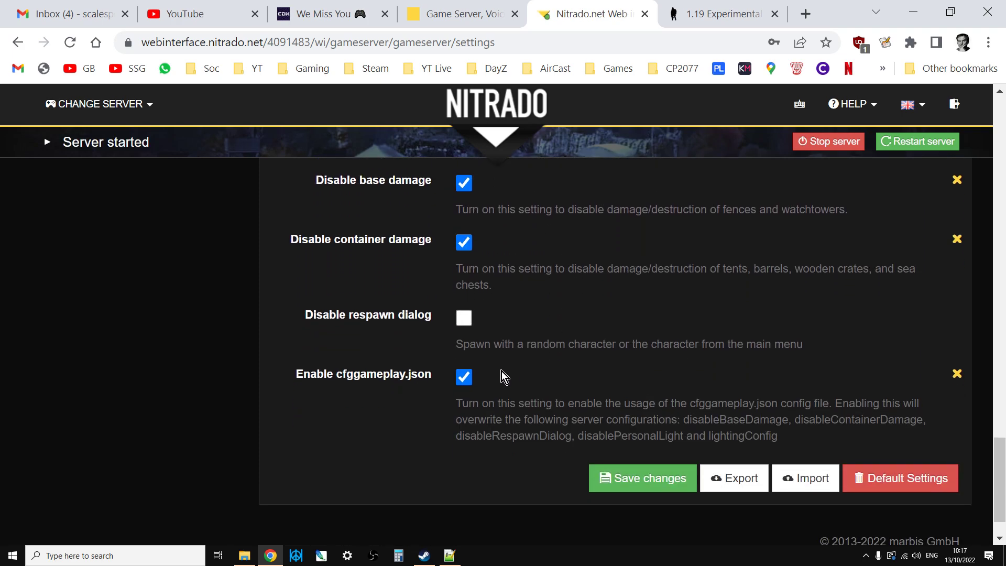
pyautogui.scroll(13, 517, 372)
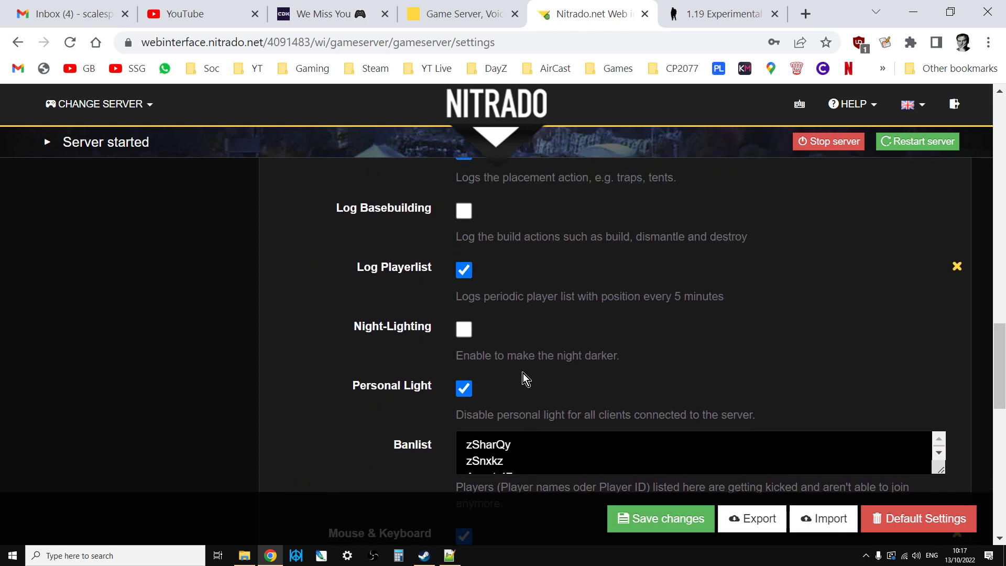
pyautogui.scroll(4, 525, 377)
pyautogui.scroll(2, 525, 376)
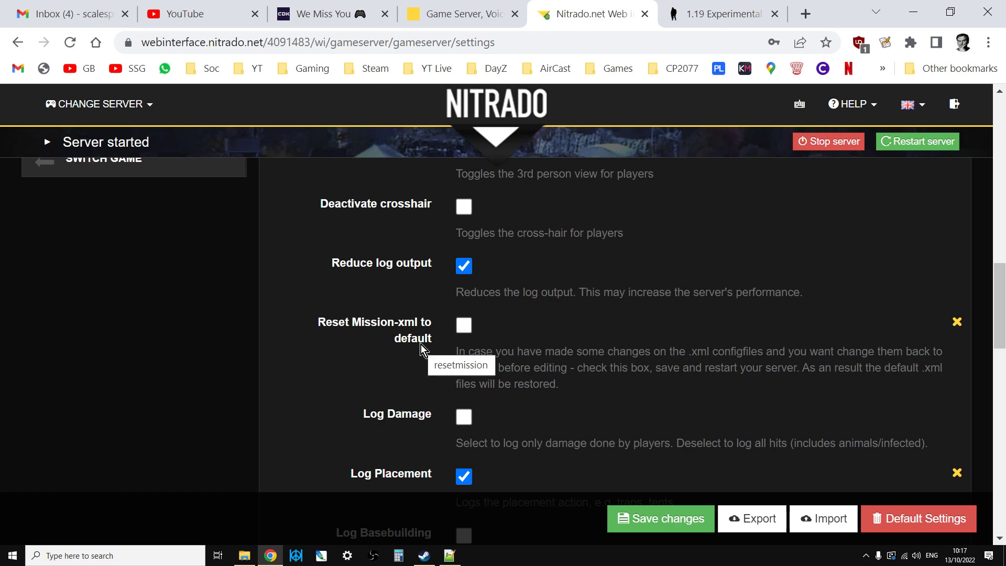
# Step: Tick 'Reset Mission-xml to default', save the changes, then untick it again
pyautogui.click(465, 330)
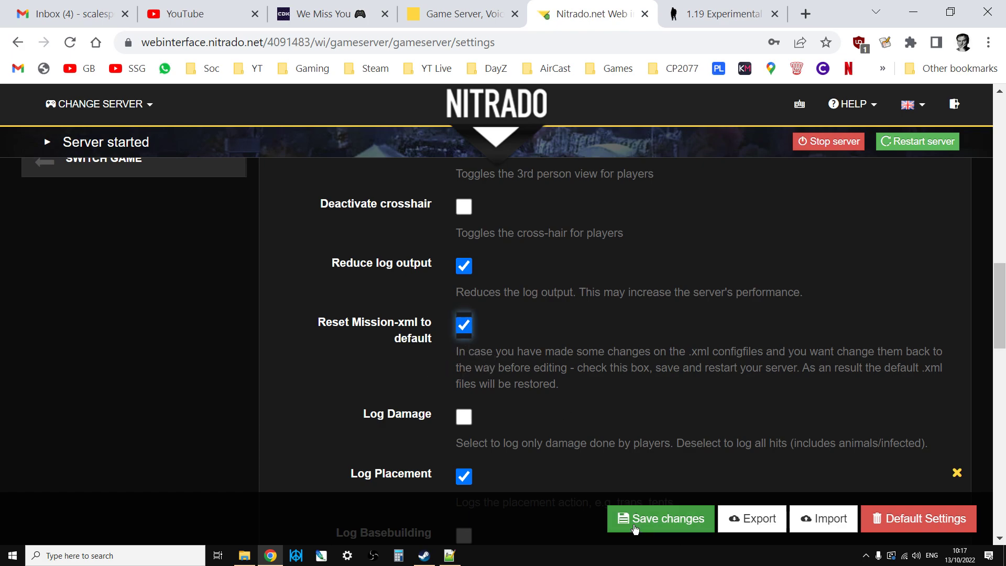
pyautogui.click(913, 104)
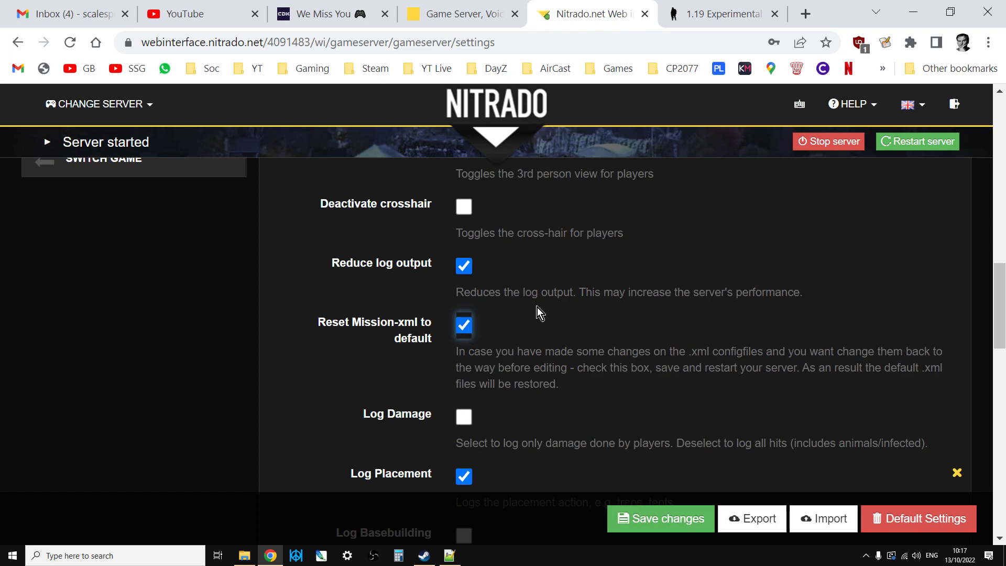
pyautogui.click(465, 326)
pyautogui.scroll(7, 160, 328)
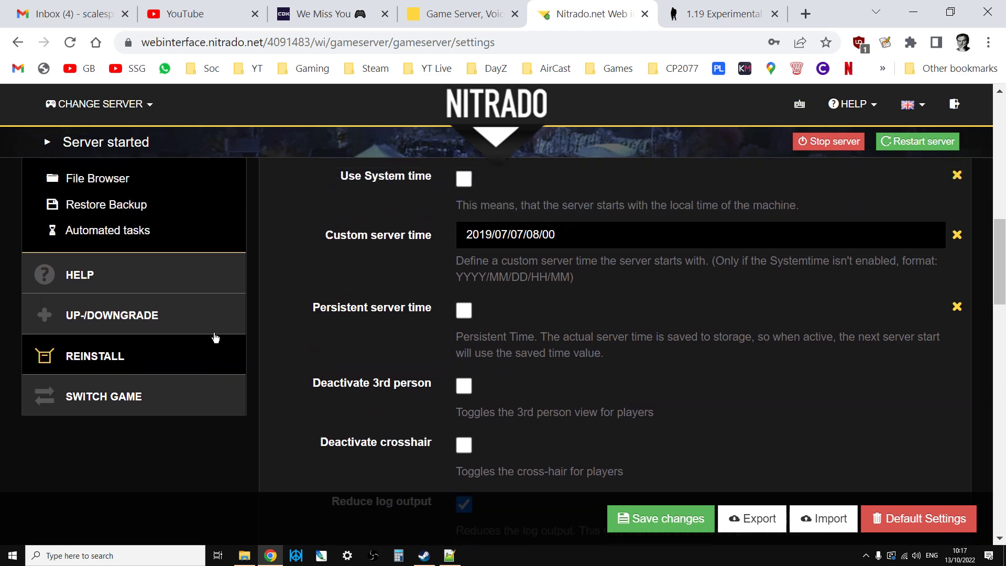
pyautogui.click(120, 343)
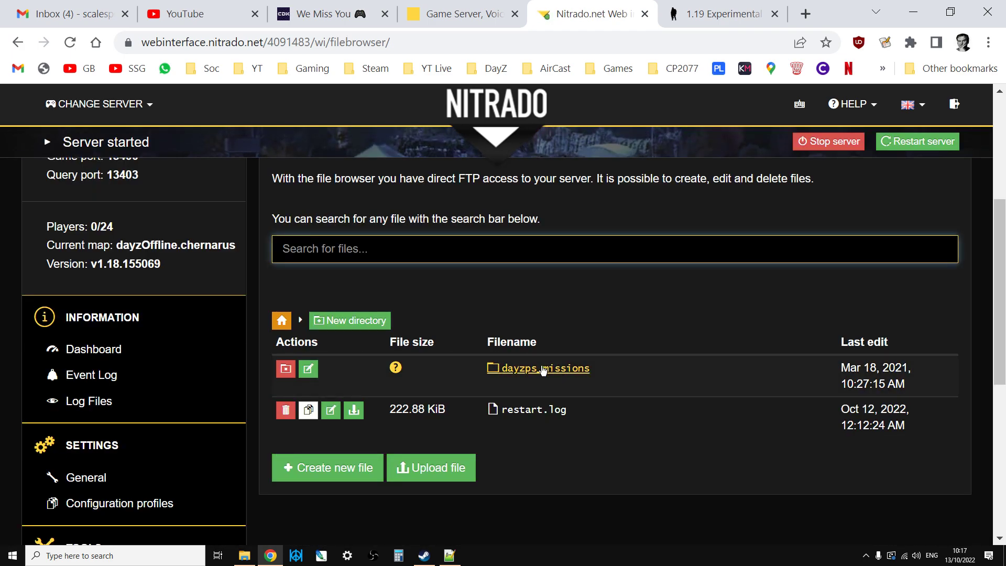
# Step: Browse into dayzps_missions/dayzOffline.chernarusplus/db to reach types.xml
pyautogui.click(556, 371)
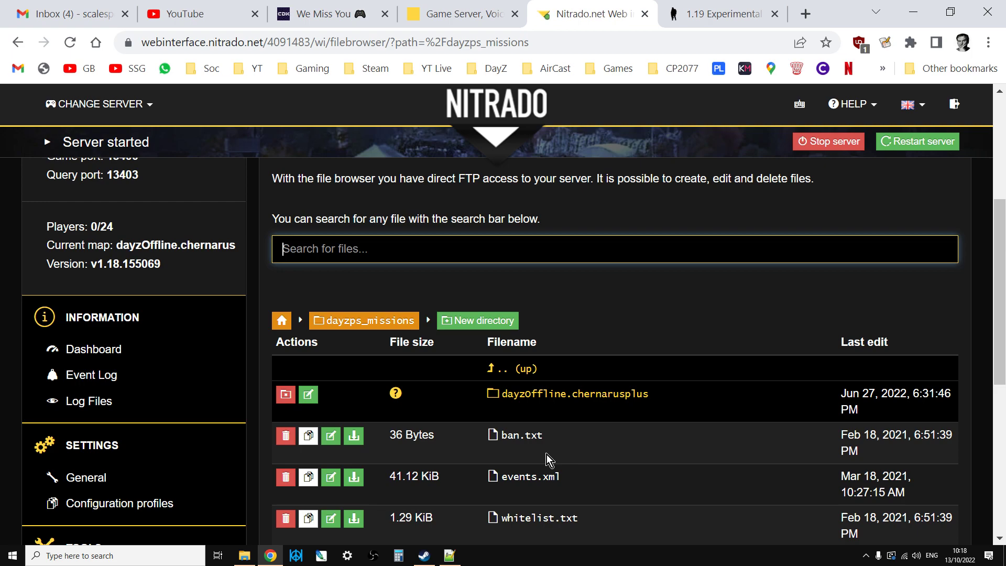
pyautogui.scroll(-3, 548, 491)
pyautogui.scroll(2, 548, 489)
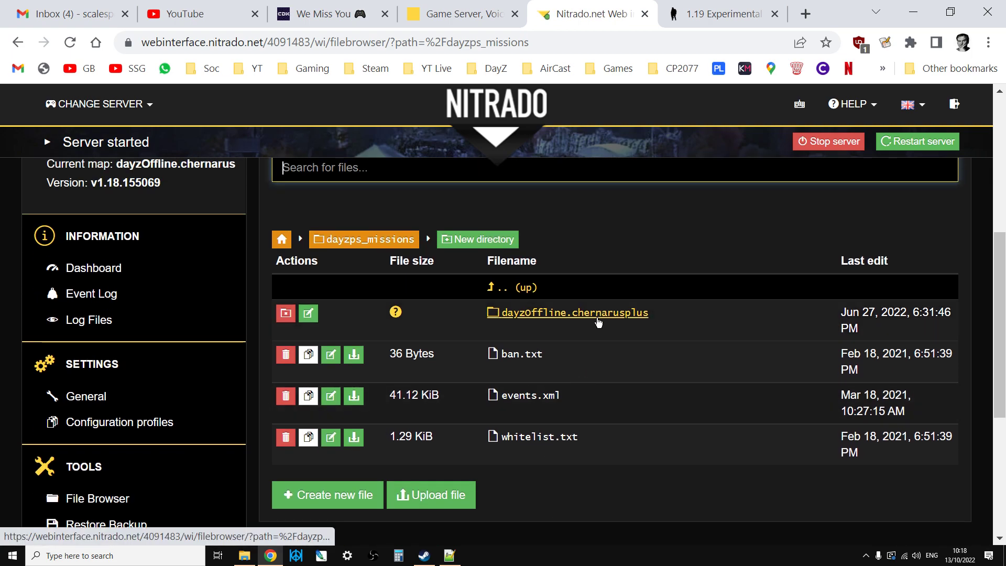
pyautogui.click(599, 315)
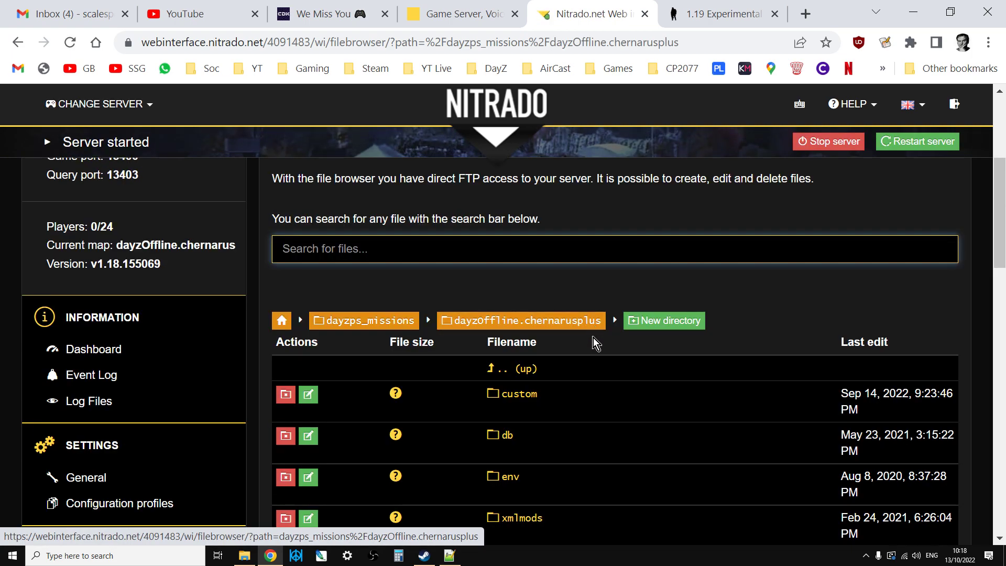
pyautogui.scroll(-2, 592, 341)
pyautogui.click(508, 356)
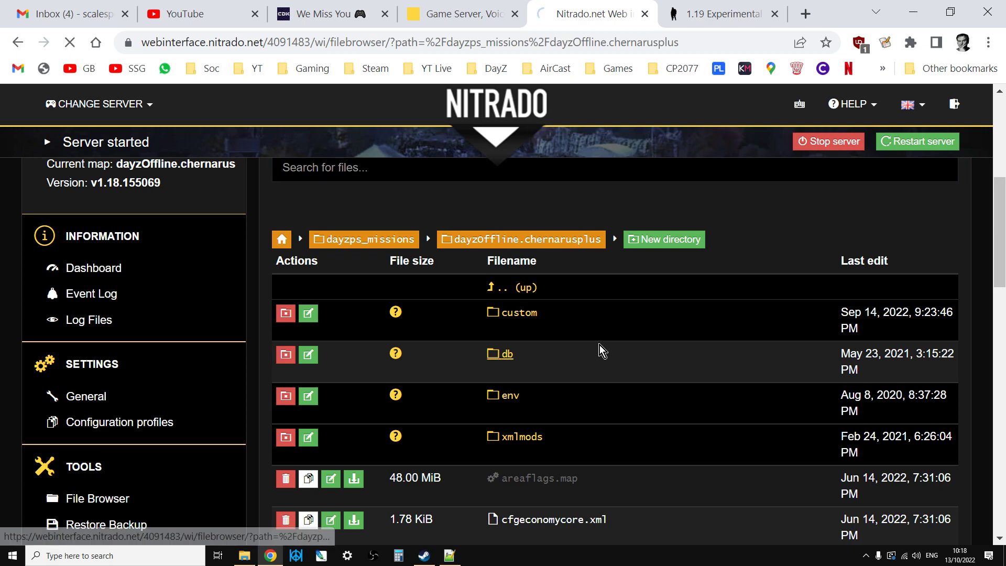
pyautogui.scroll(-8, 600, 345)
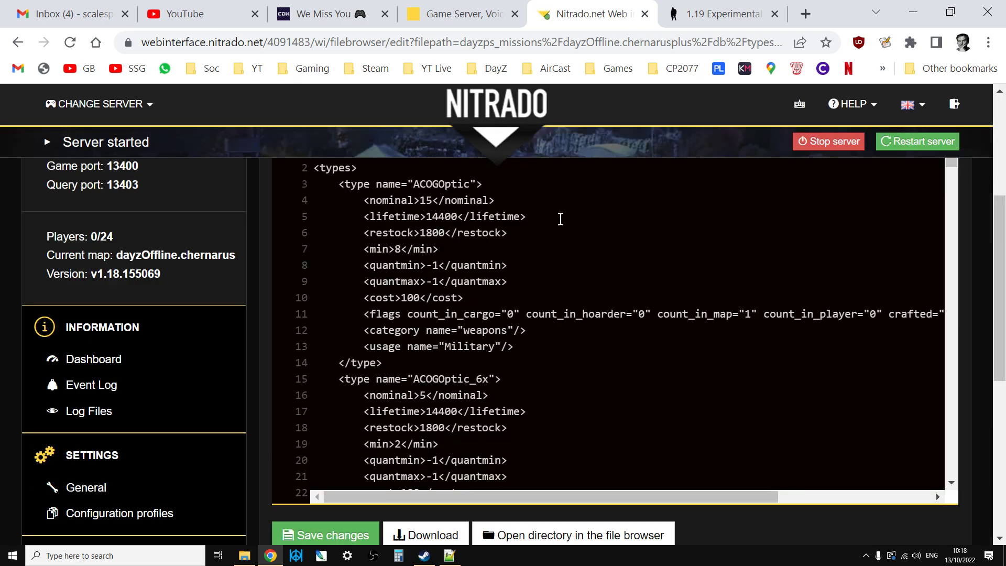
# Step: Search the types.xml page for gps to confirm there are no entries
pyautogui.hotkey('ctrl', 'f')
pyautogui.write('gps')
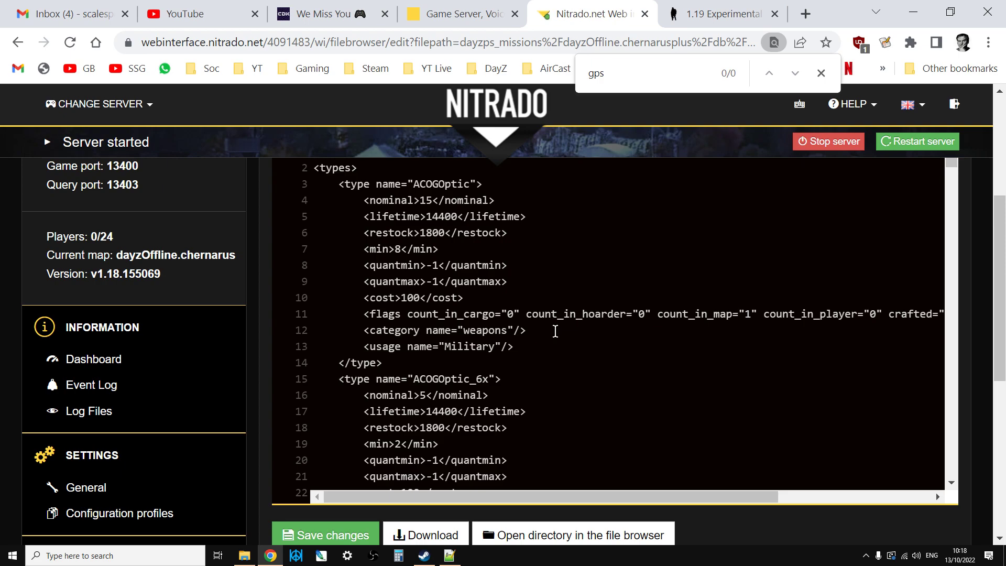
pyautogui.scroll(2, 555, 331)
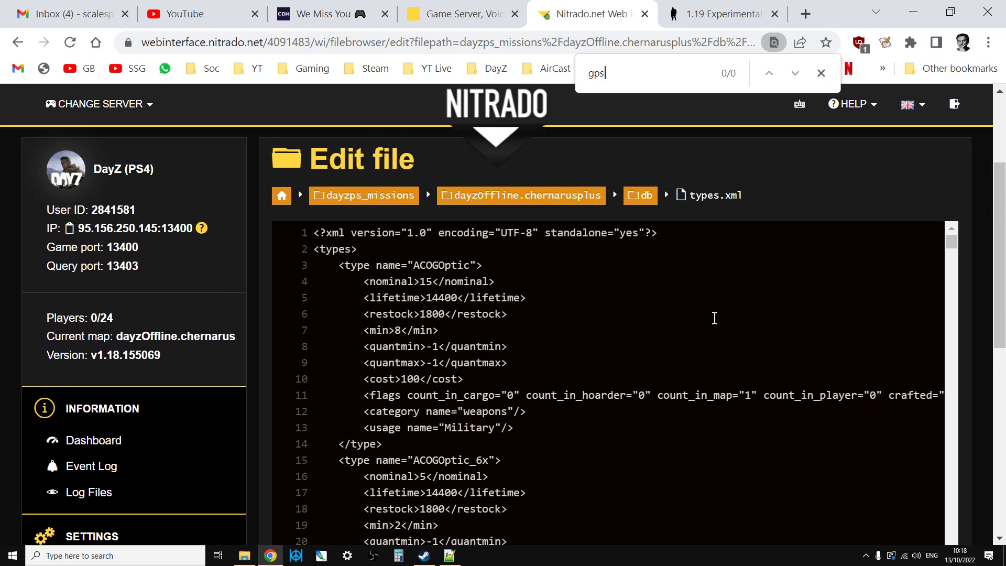
pyautogui.scroll(-2, 656, 343)
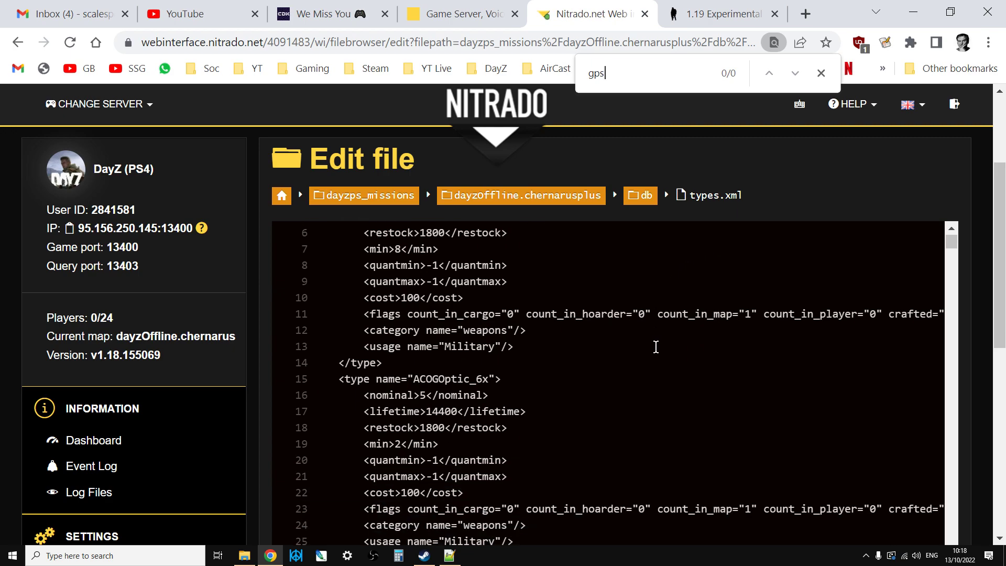
pyautogui.click(461, 14)
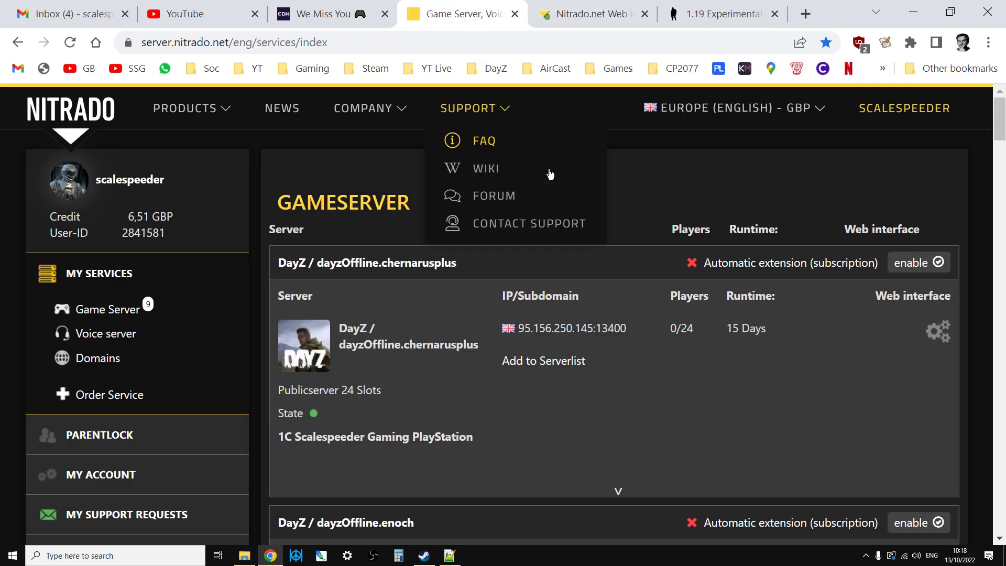
pyautogui.scroll(-5, 622, 352)
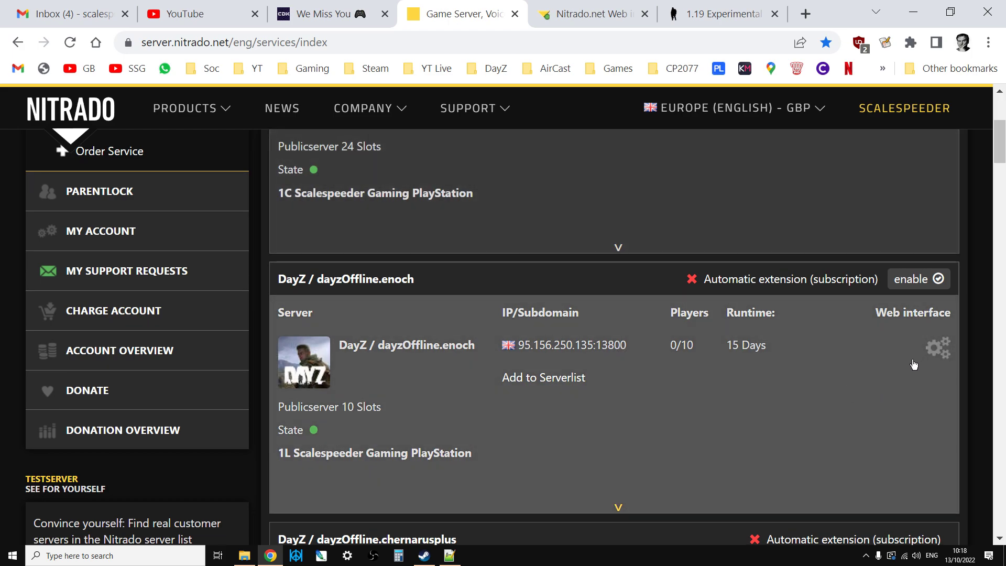
pyautogui.click(937, 348)
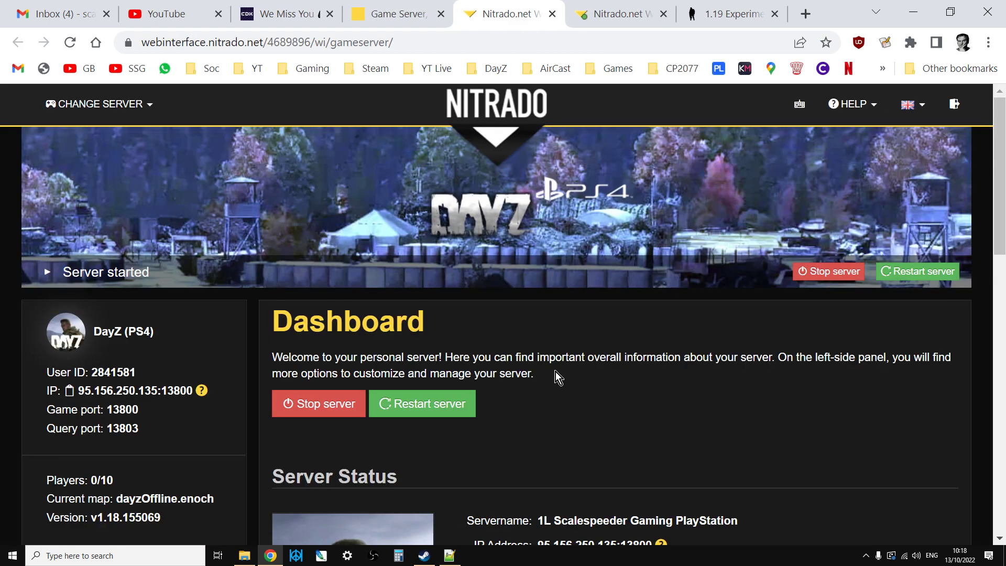
pyautogui.scroll(-2, 531, 371)
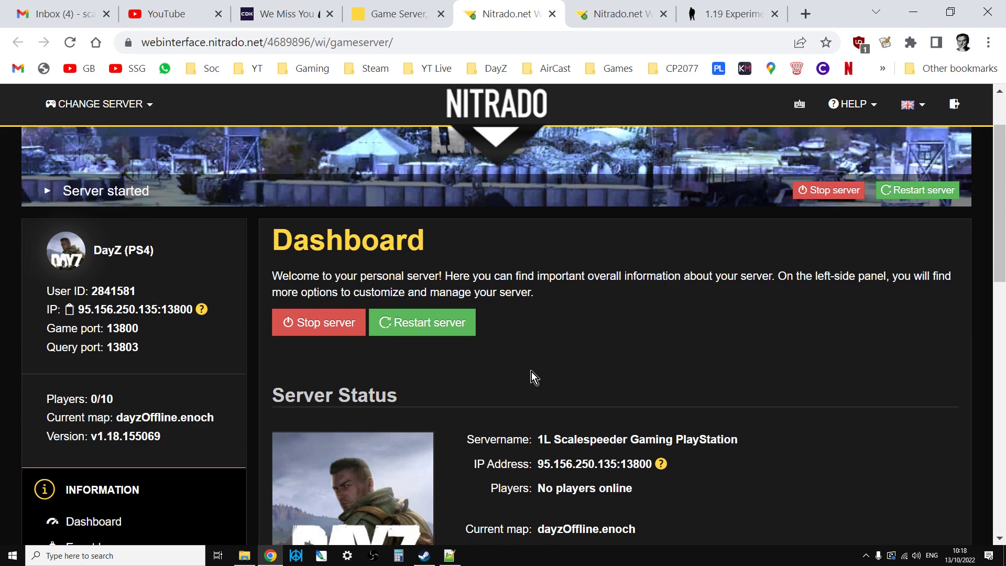
pyautogui.scroll(-2, 532, 372)
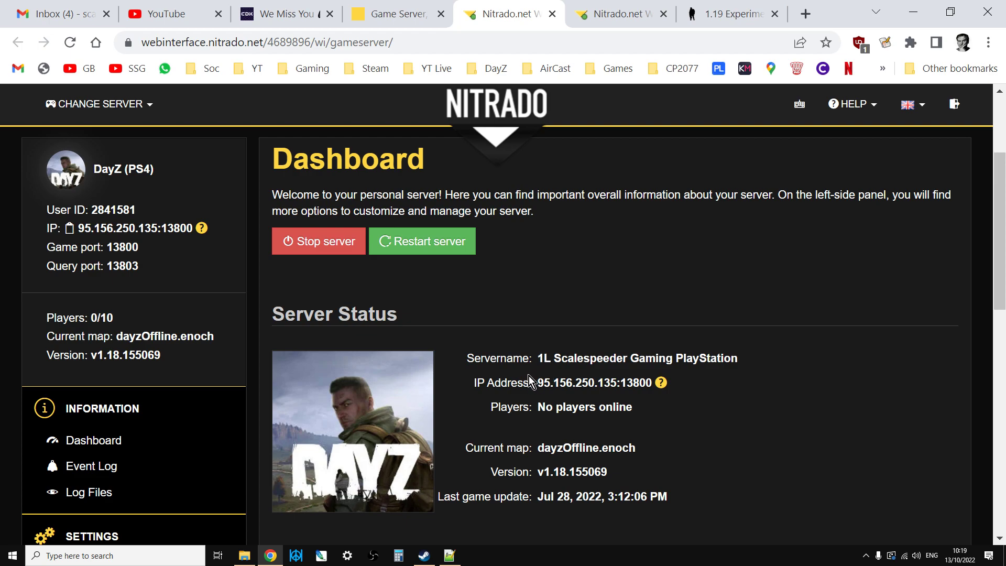
pyautogui.scroll(-2, 529, 376)
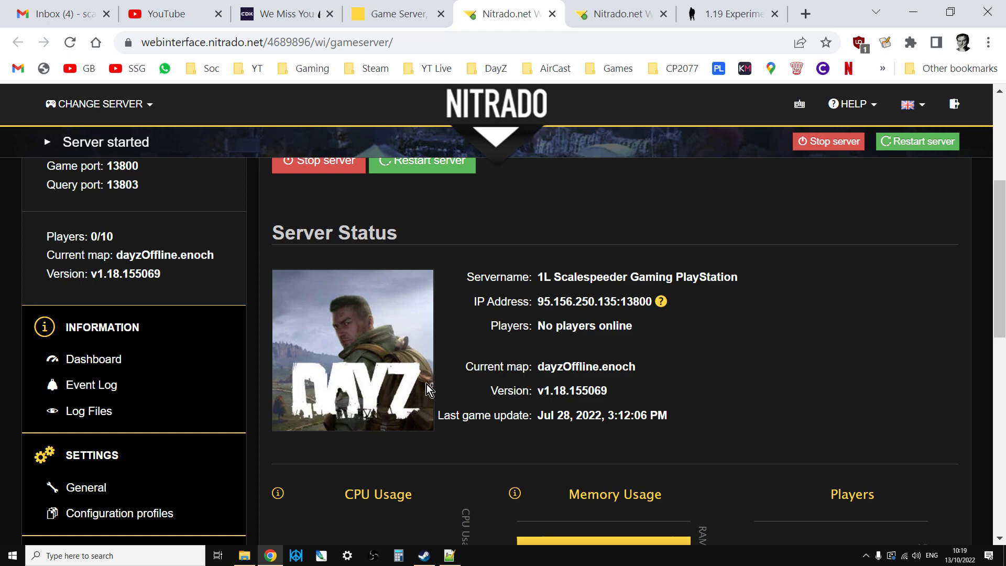
pyautogui.scroll(-3, 249, 362)
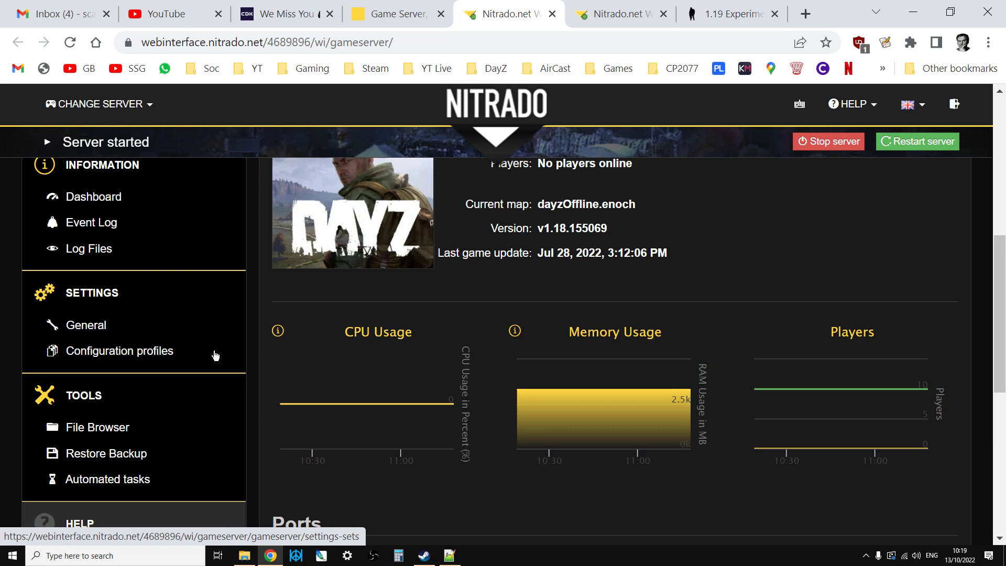
# Step: Review the manually created wipe profiles and daily automatic backups under Configuration profiles
pyautogui.click(158, 354)
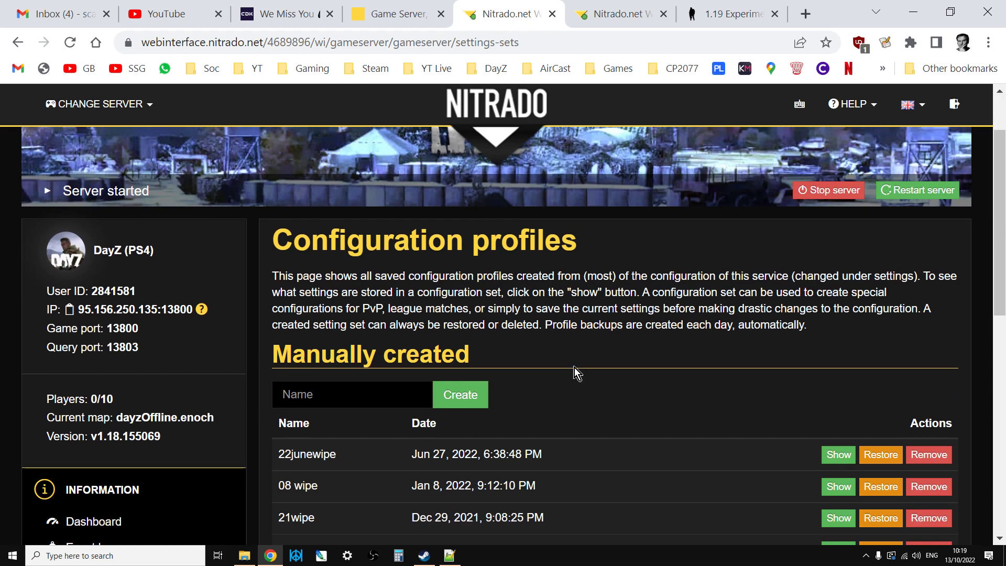
pyautogui.scroll(-2, 580, 366)
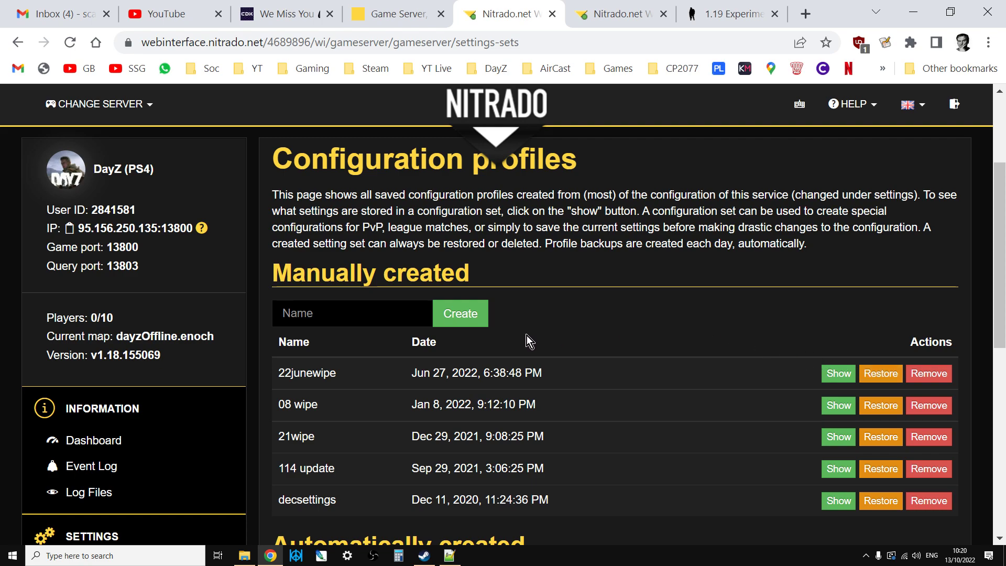
pyautogui.scroll(-8, 223, 387)
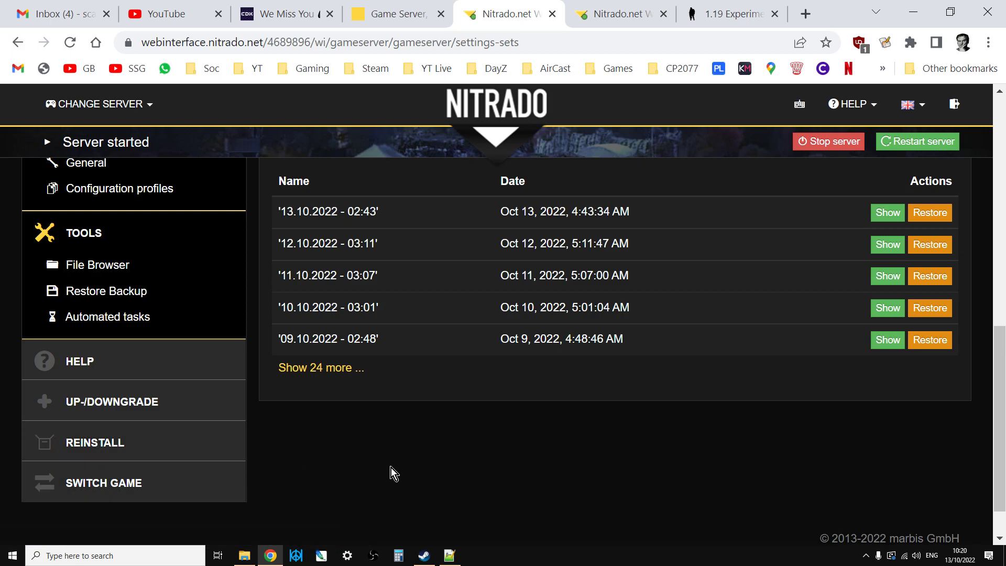
pyautogui.scroll(3, 391, 468)
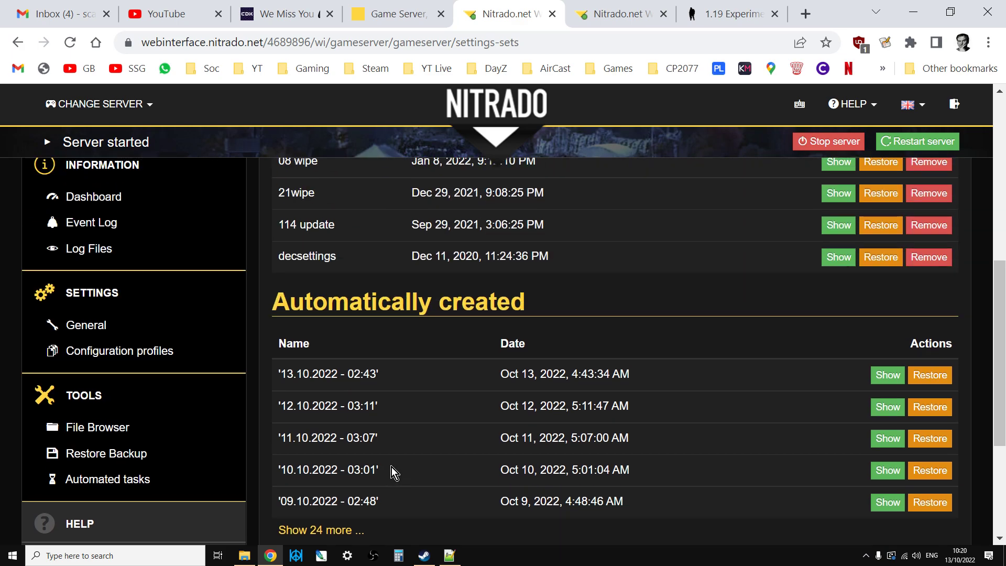
pyautogui.scroll(5, 392, 467)
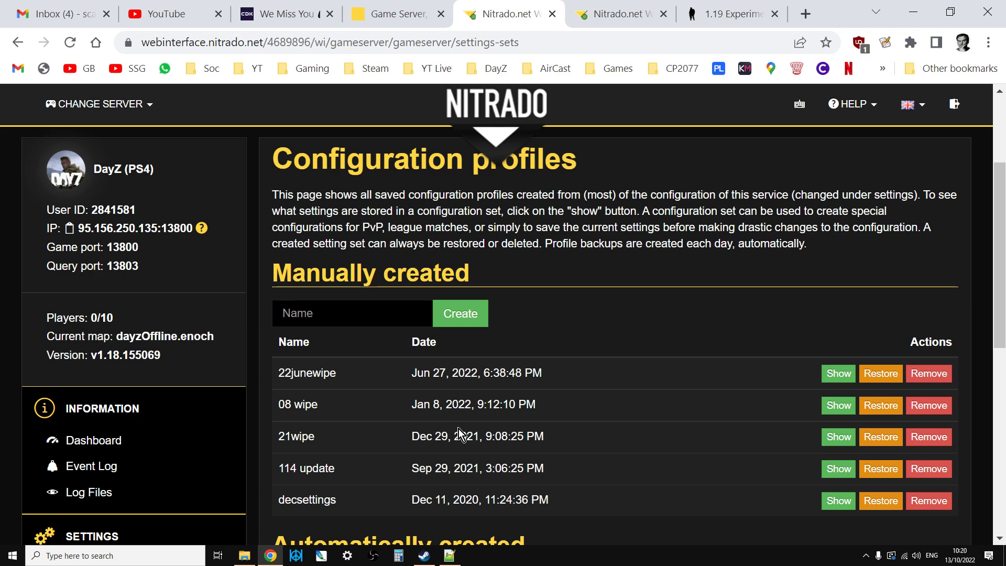
pyautogui.scroll(2, 545, 393)
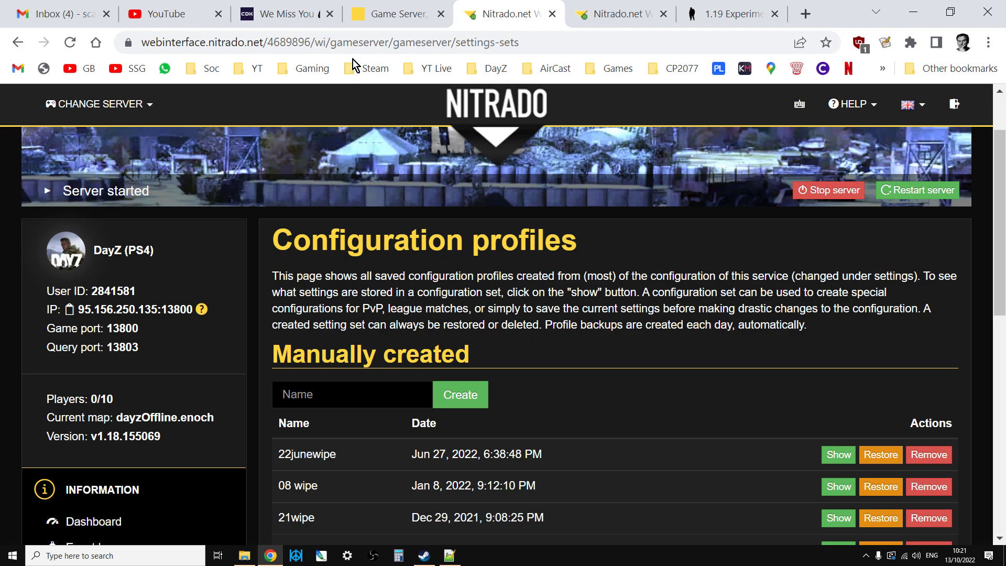
# Step: Switch to the rented game servers list and scroll to the Chernarus PC PvE server
pyautogui.click(388, 17)
pyautogui.scroll(-6, 493, 359)
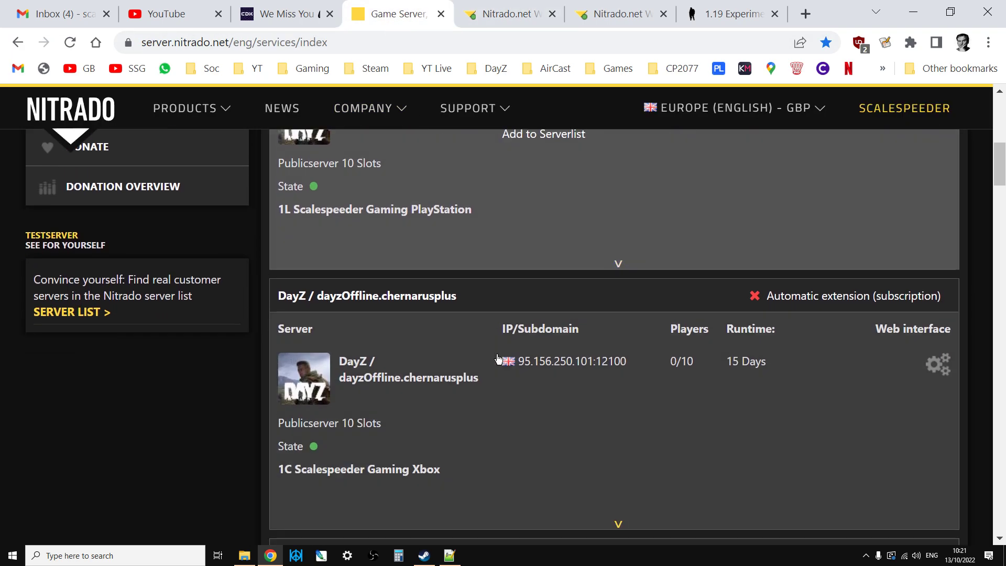
pyautogui.scroll(-12, 498, 360)
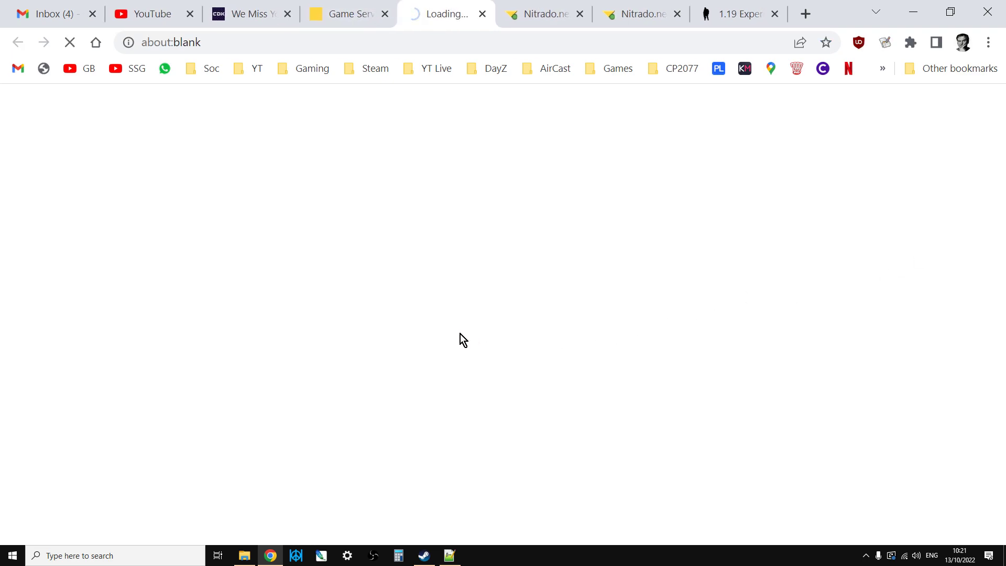
pyautogui.scroll(-4, 366, 352)
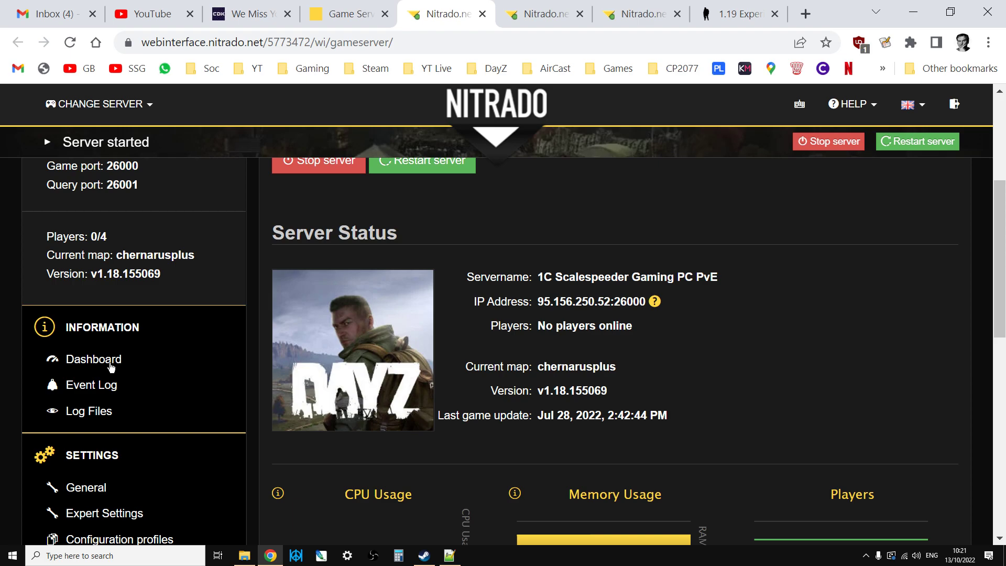
pyautogui.click(68, 486)
pyautogui.scroll(-1, 214, 456)
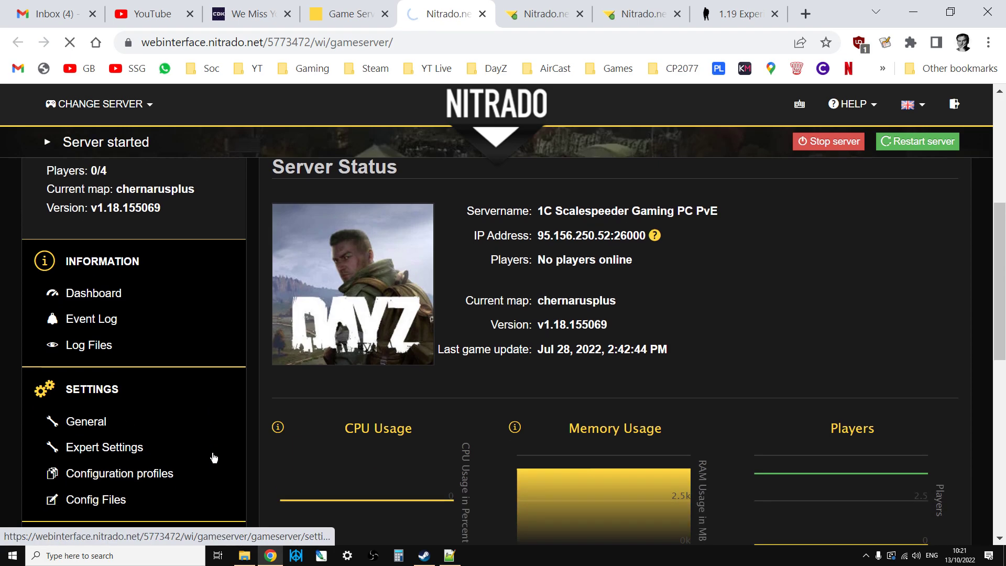
pyautogui.scroll(-10, 218, 454)
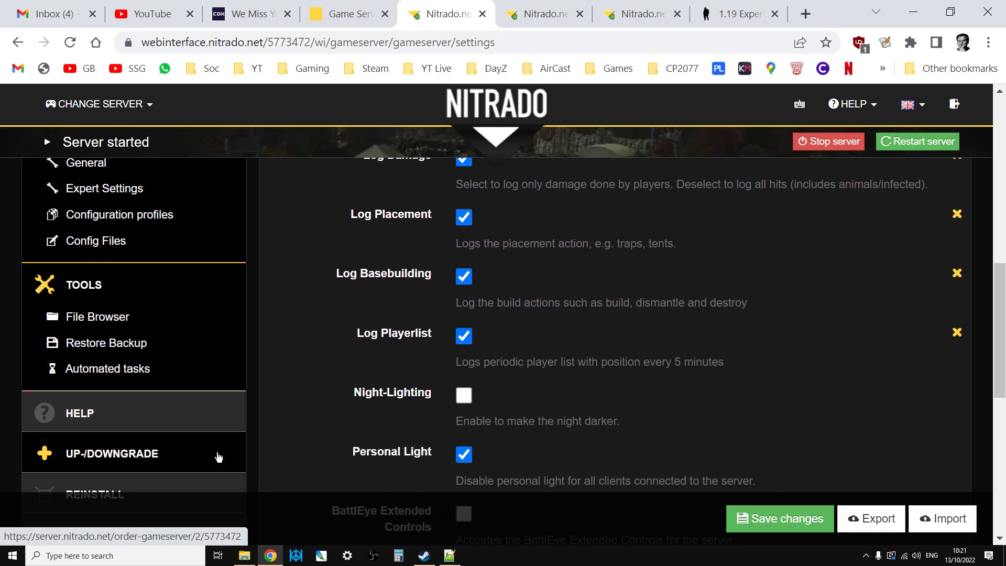
pyautogui.scroll(-4, 236, 453)
pyautogui.scroll(-4, 420, 418)
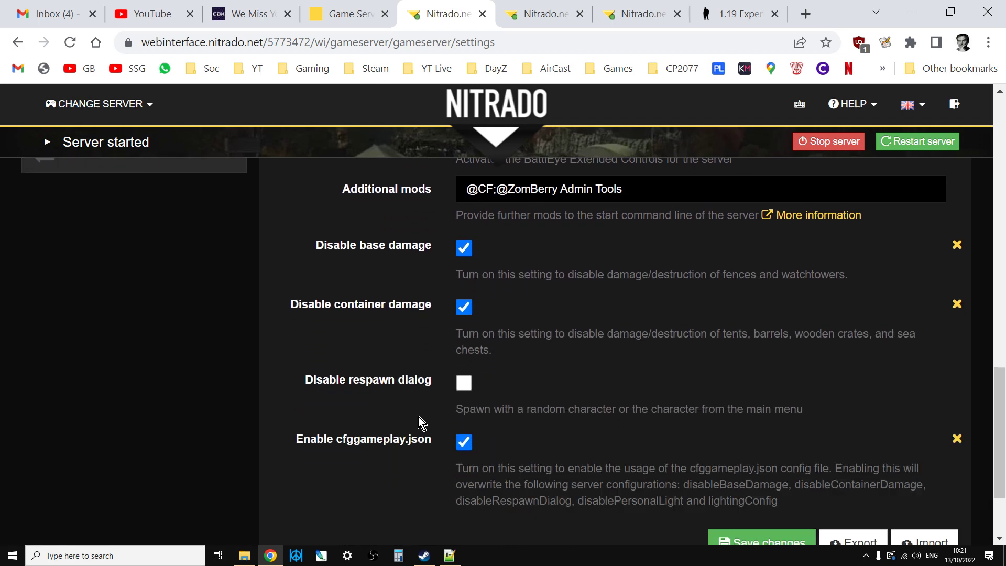
pyautogui.scroll(3, 432, 430)
pyautogui.scroll(5, 432, 430)
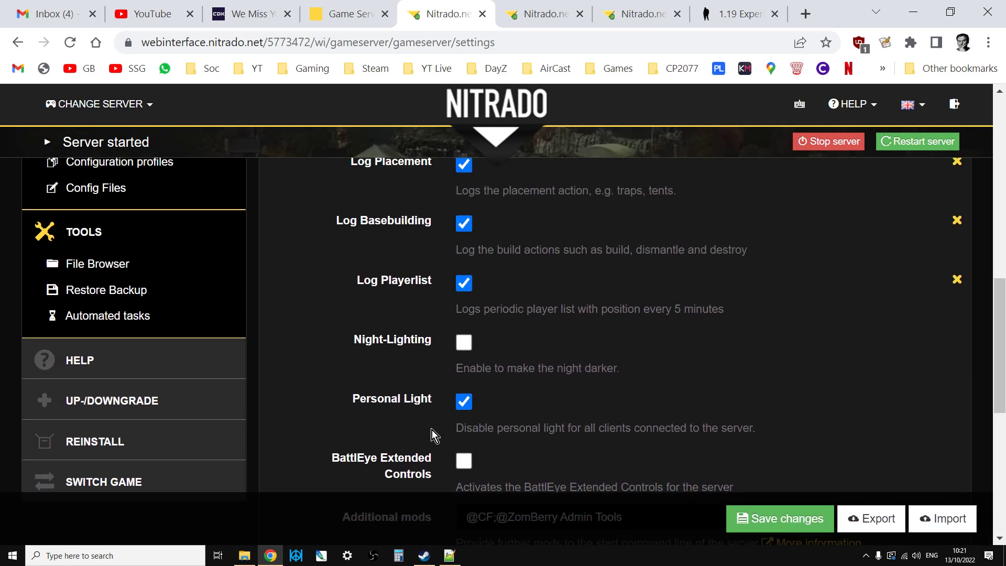
pyautogui.scroll(1, 432, 430)
pyautogui.scroll(-3, 432, 430)
pyautogui.click(425, 556)
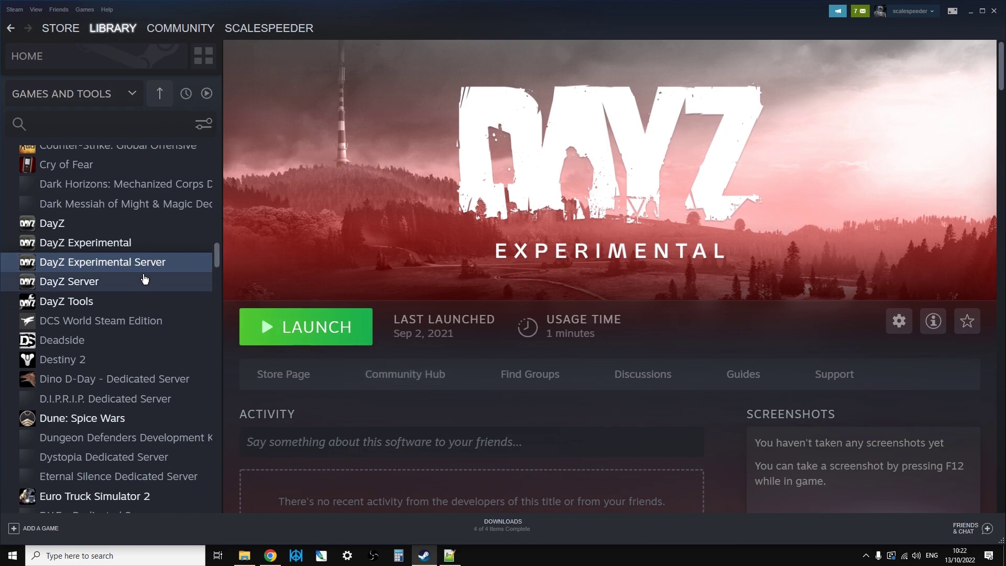
pyautogui.click(271, 555)
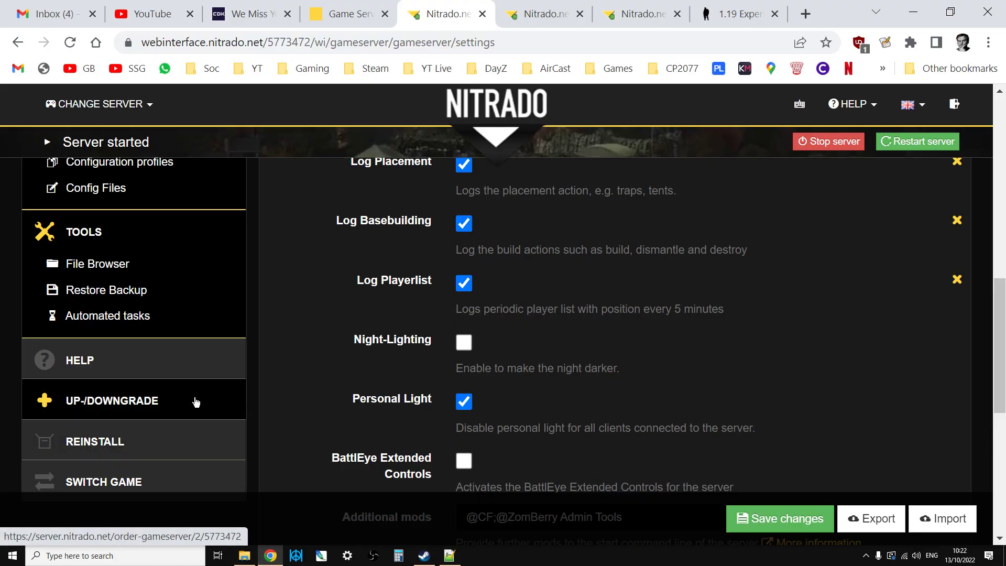
# Step: In File Explorer, go to steamapps\common\DayZ Server Exp\mpmissions\dayzOffline.chernarusplus
pyautogui.click(255, 557)
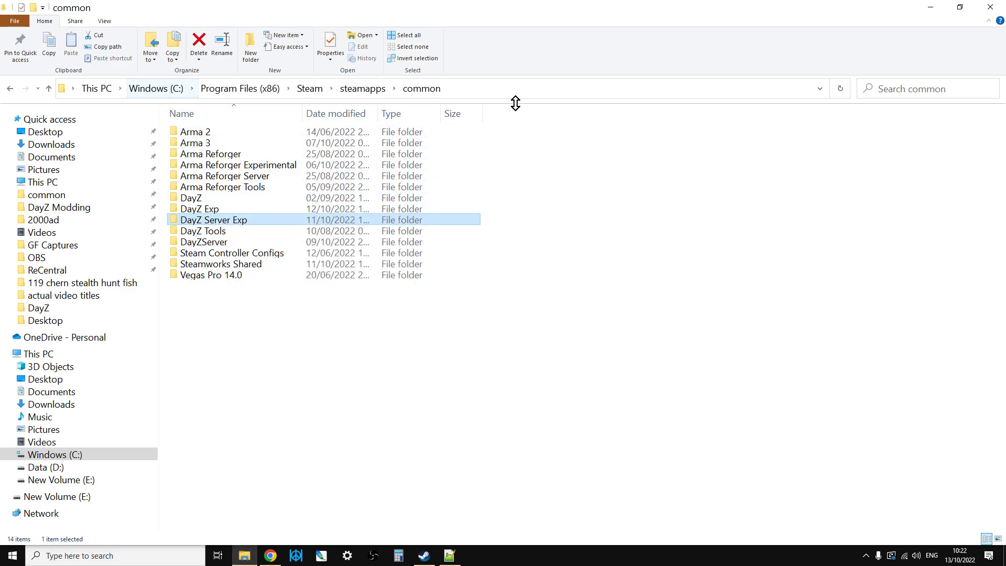
pyautogui.click(473, 89)
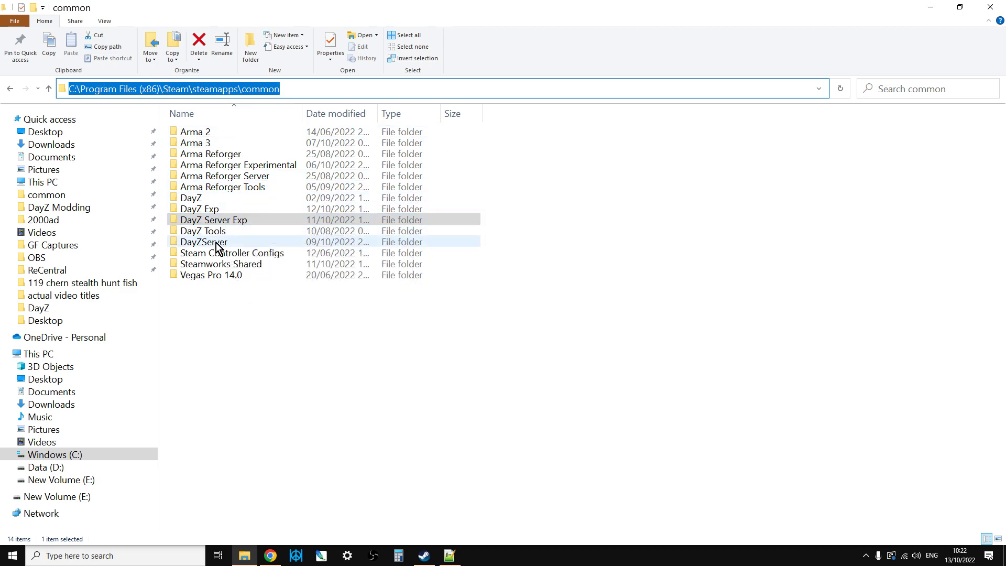
pyautogui.doubleClick(225, 220)
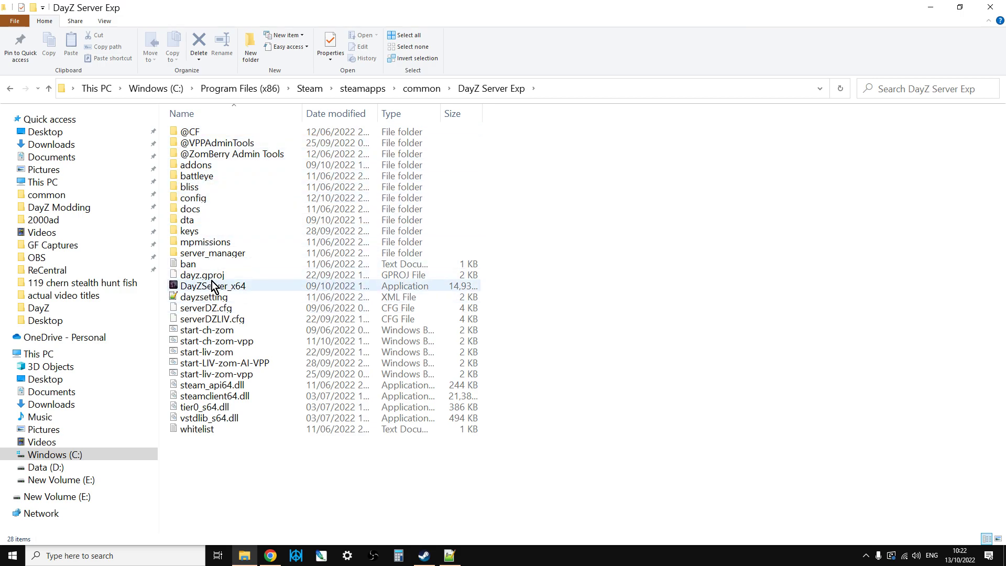
pyautogui.doubleClick(215, 245)
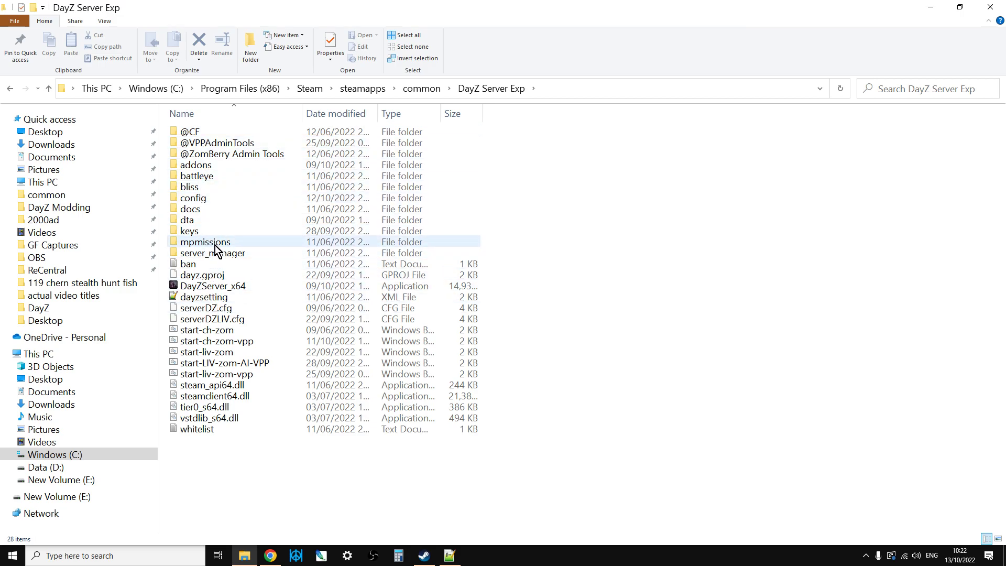
pyautogui.doubleClick(220, 137)
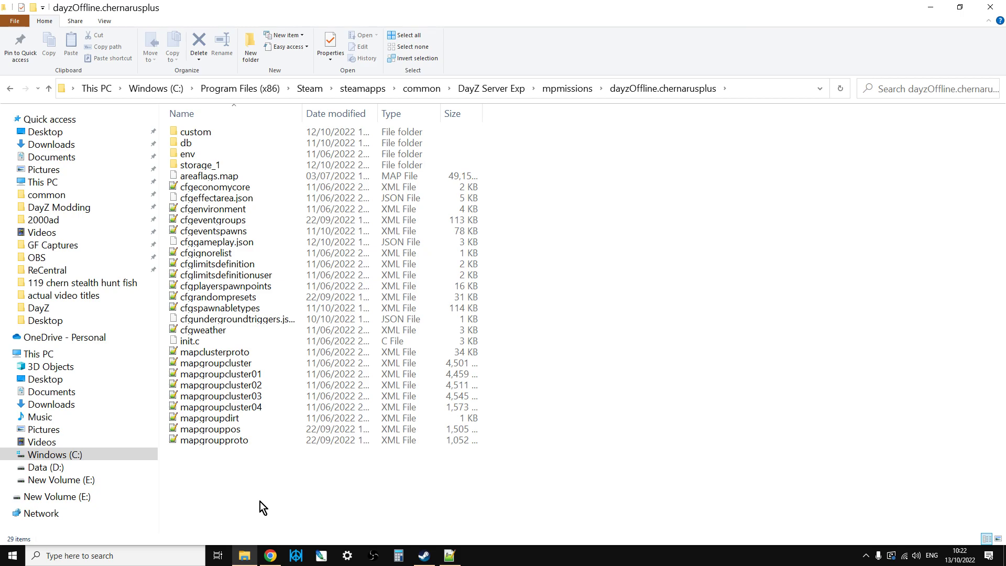
# Step: Return to the PC server's File Browser and enter the dayzstandalone folder
pyautogui.click(271, 555)
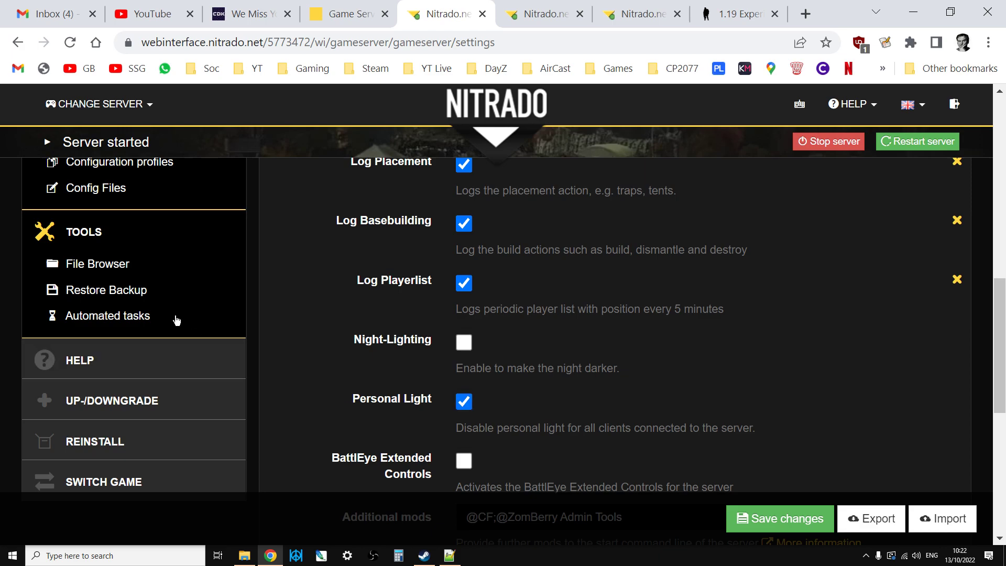
pyautogui.click(116, 271)
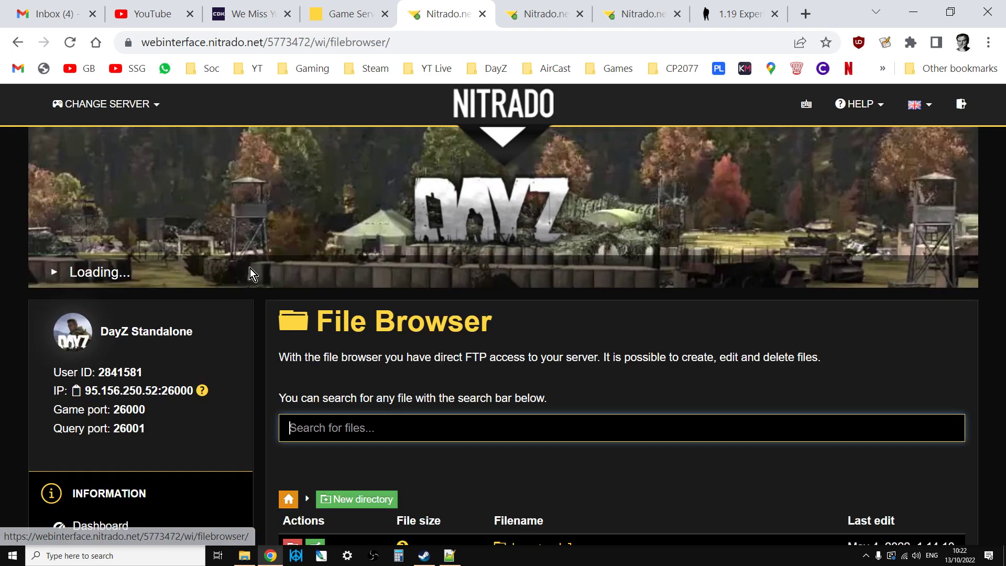
pyautogui.scroll(-2, 436, 331)
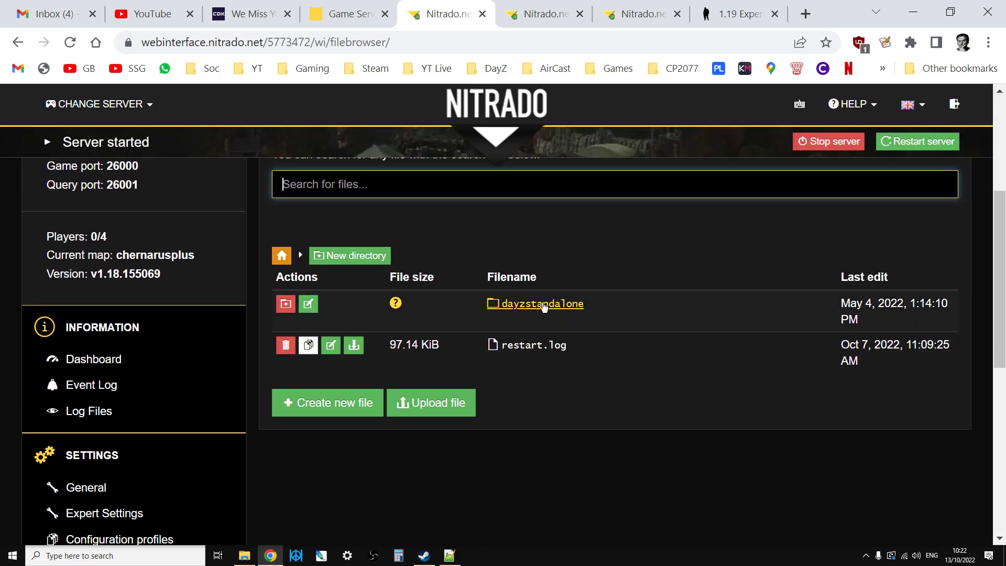
pyautogui.click(586, 305)
pyautogui.scroll(-15, 554, 338)
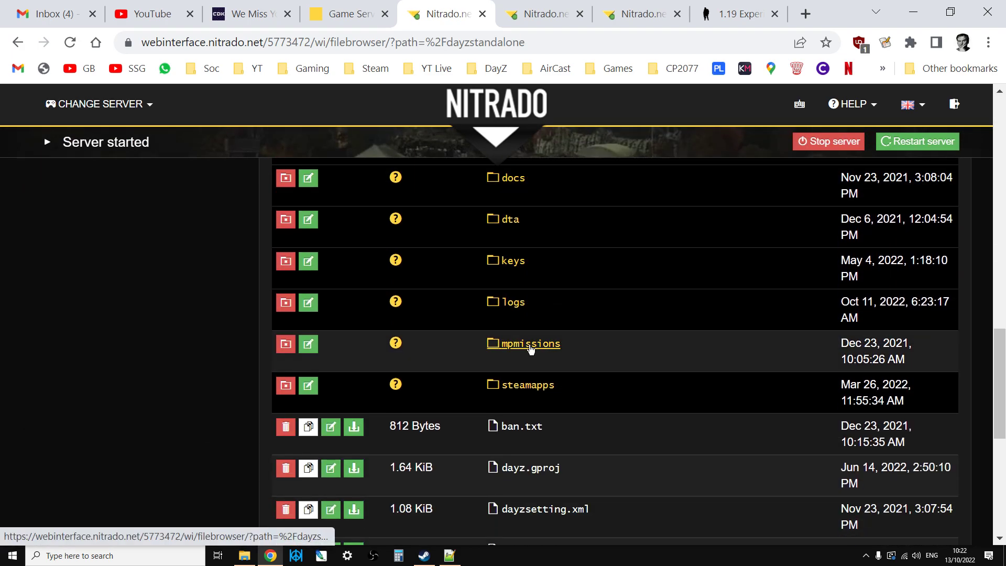
# Step: Drill down through mpmissions and dayzOffline.chernarusplus into the storage_1 folder
pyautogui.click(529, 346)
pyautogui.scroll(-5, 611, 329)
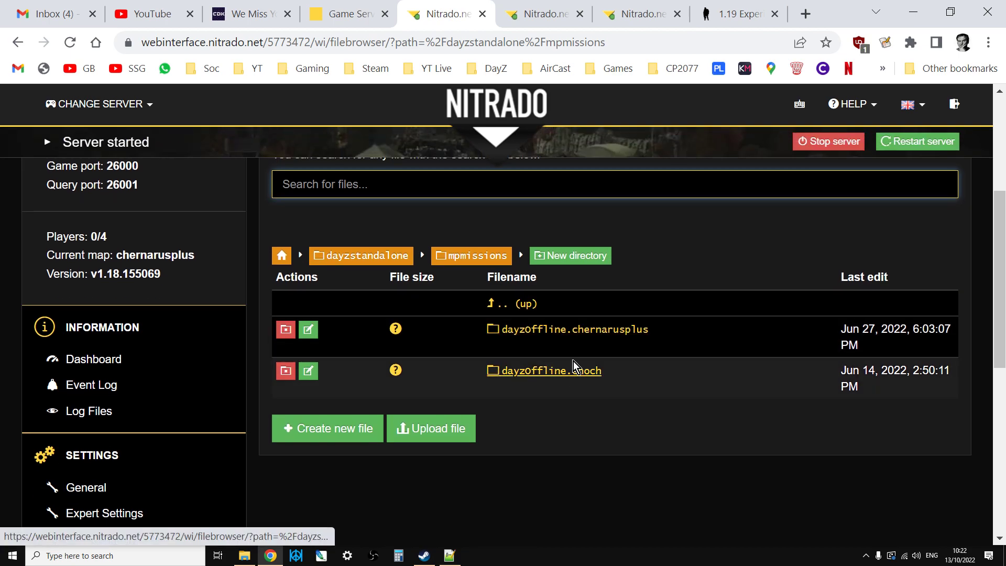
pyautogui.click(590, 334)
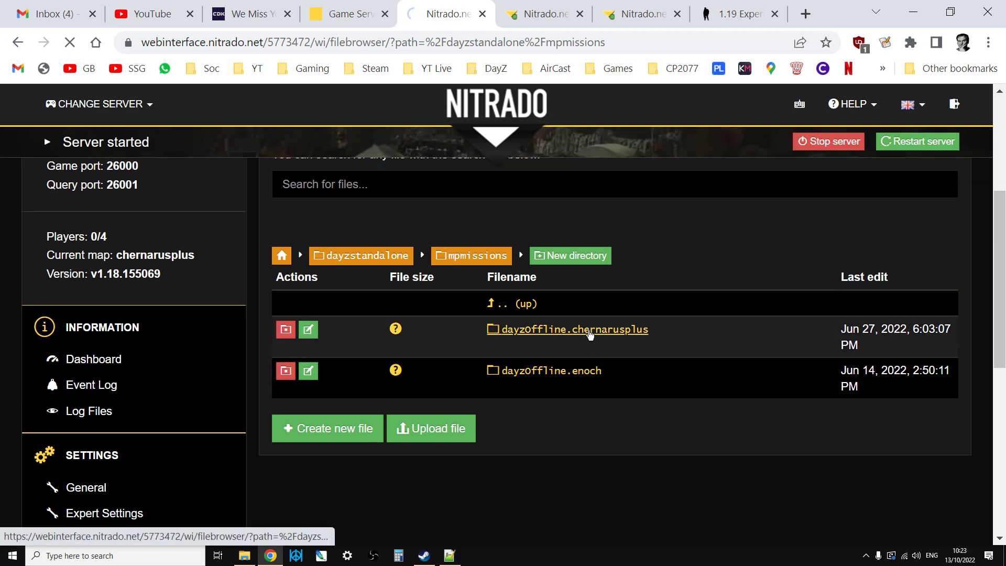
pyautogui.scroll(-6, 589, 331)
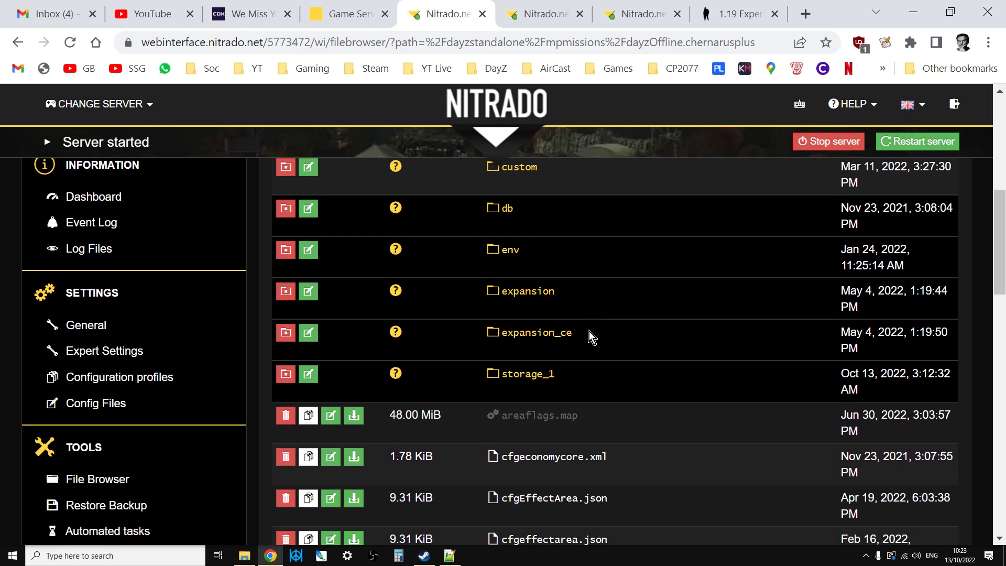
pyautogui.scroll(-2, 589, 331)
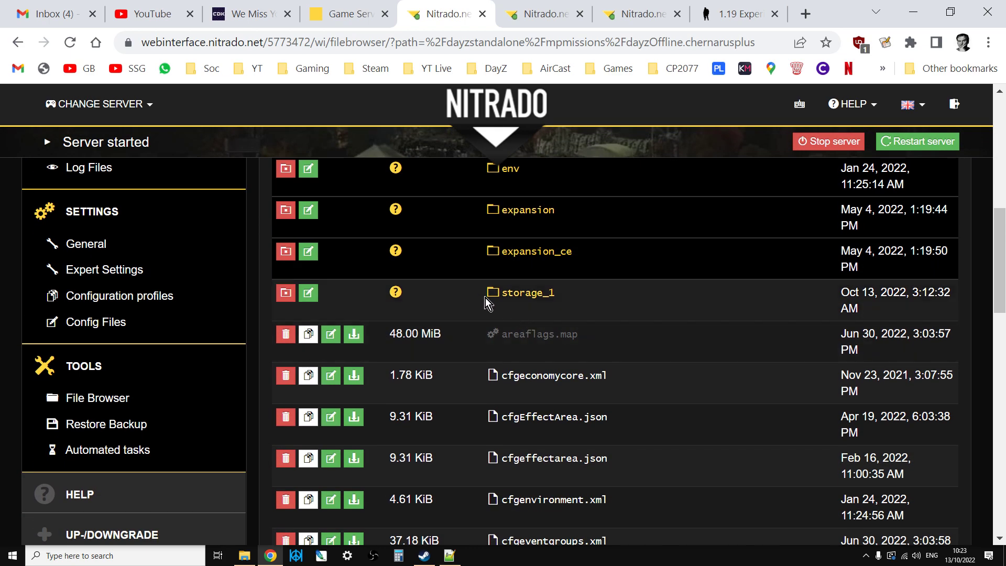
pyautogui.click(526, 294)
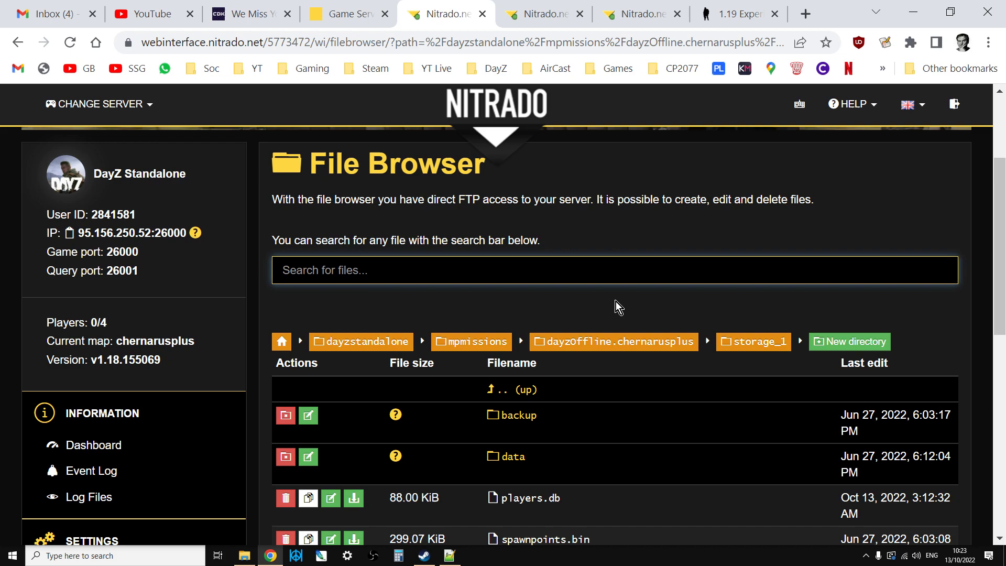
pyautogui.scroll(-3, 615, 301)
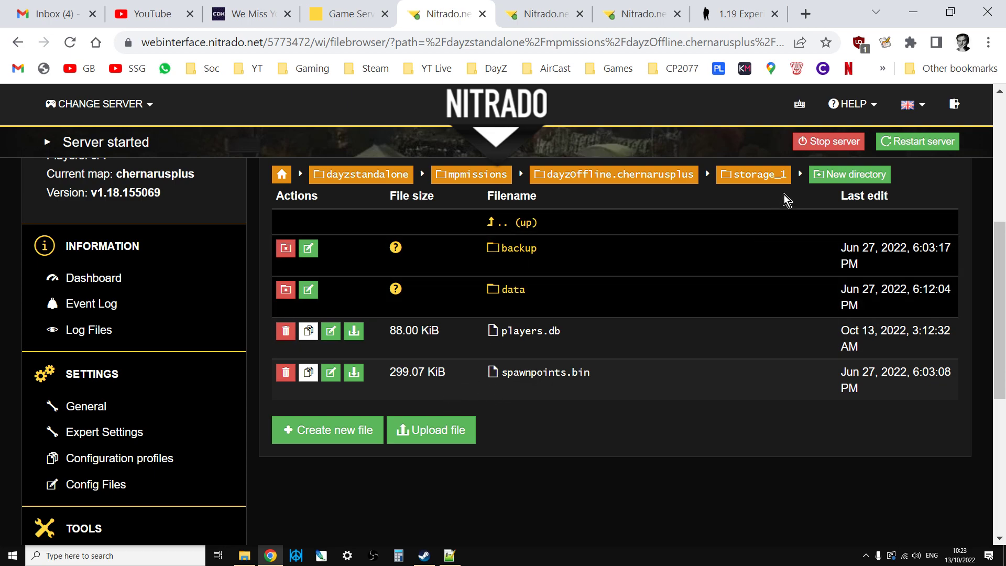
# Step: Refresh storage_1, then move up to dayzOffline.chernarusplus and scroll its file list
pyautogui.click(763, 177)
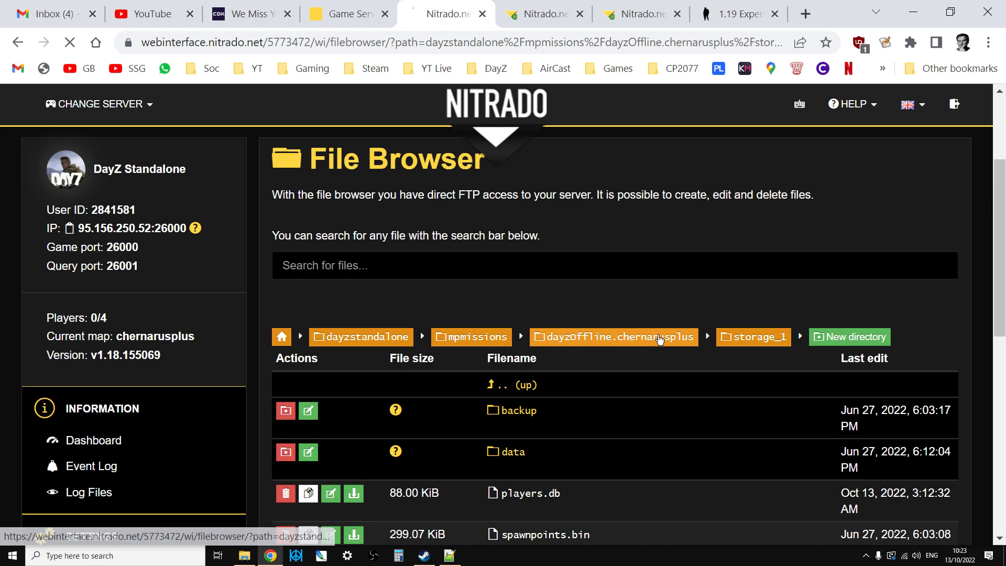
pyautogui.click(658, 340)
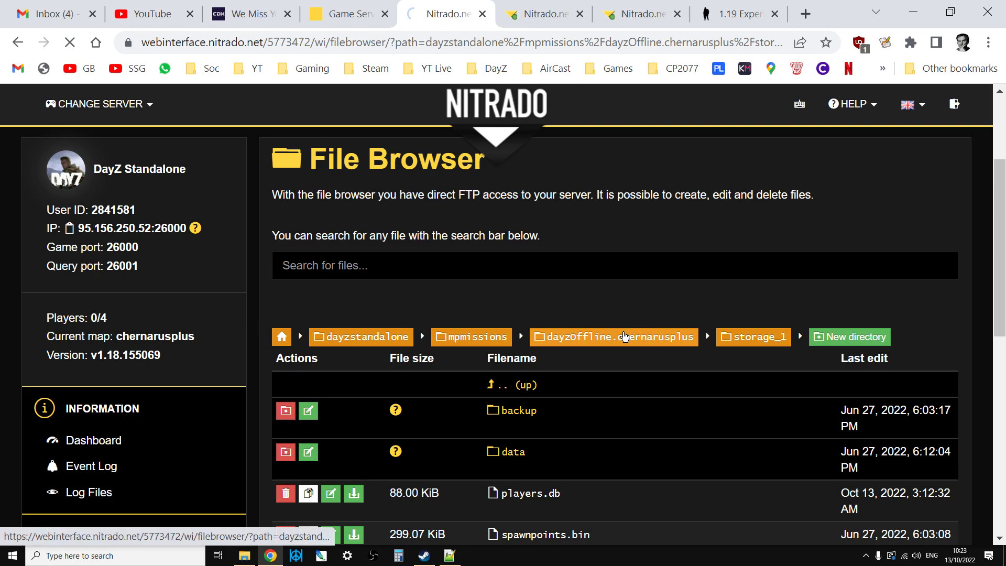
pyautogui.scroll(-10, 623, 338)
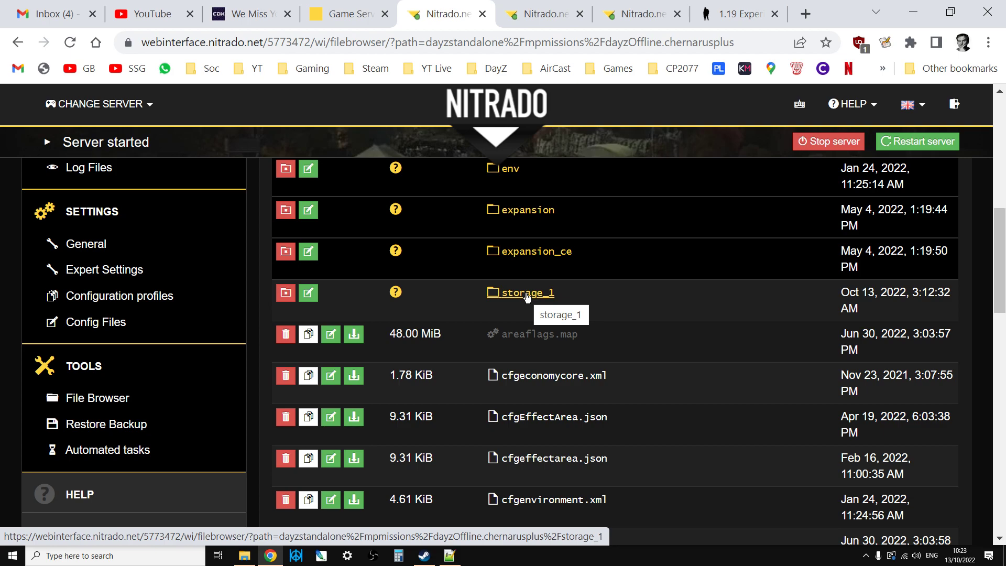
pyautogui.scroll(-3, 527, 296)
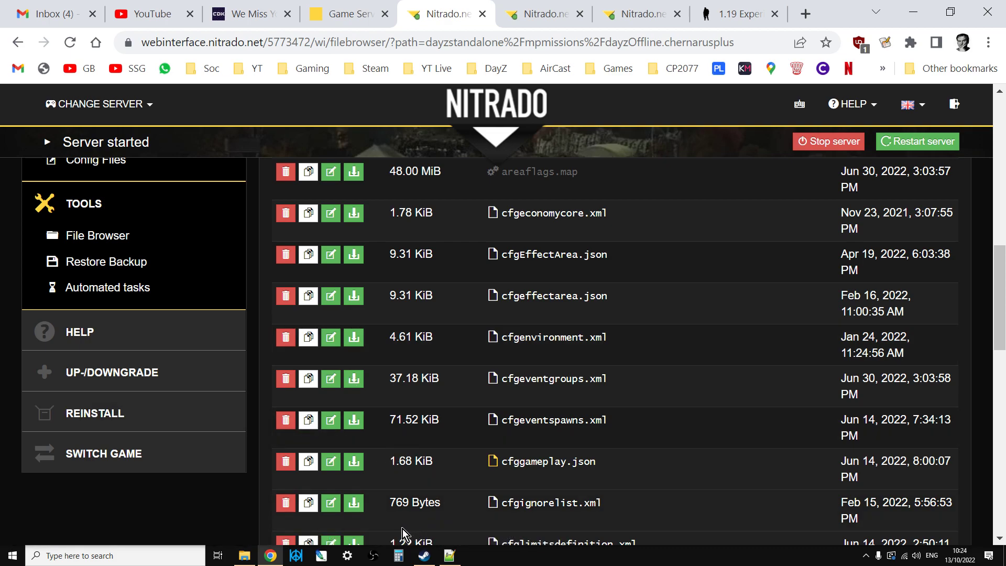
# Step: Compare the server's mission files with the local Steam dayzOffline.chernarusplus folder
pyautogui.click(424, 555)
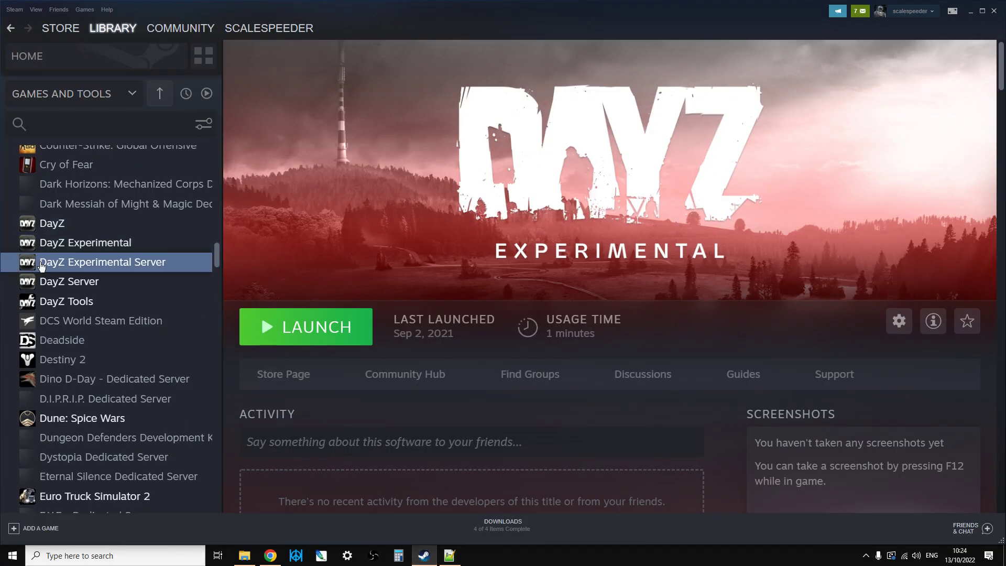
pyautogui.click(269, 557)
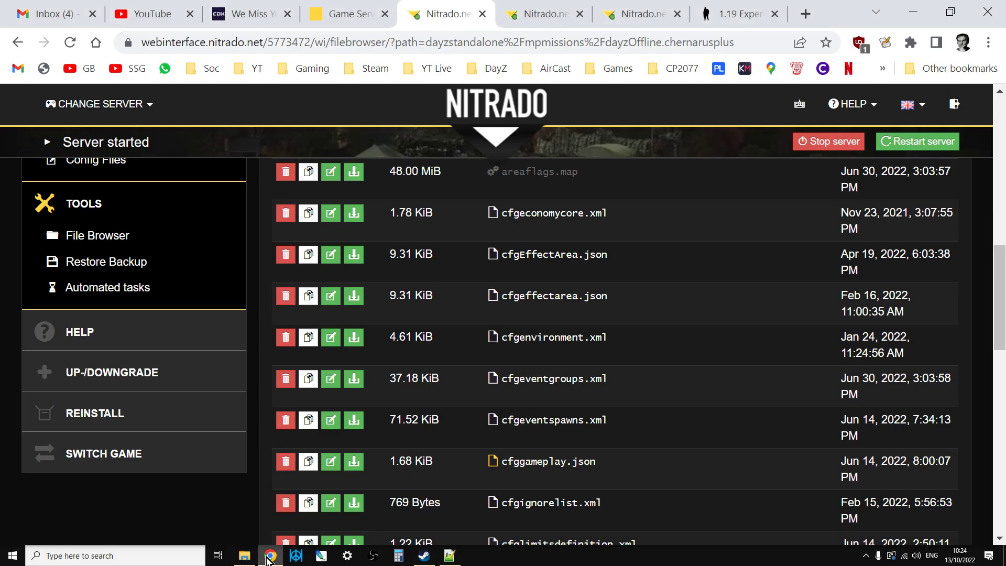
pyautogui.click(244, 556)
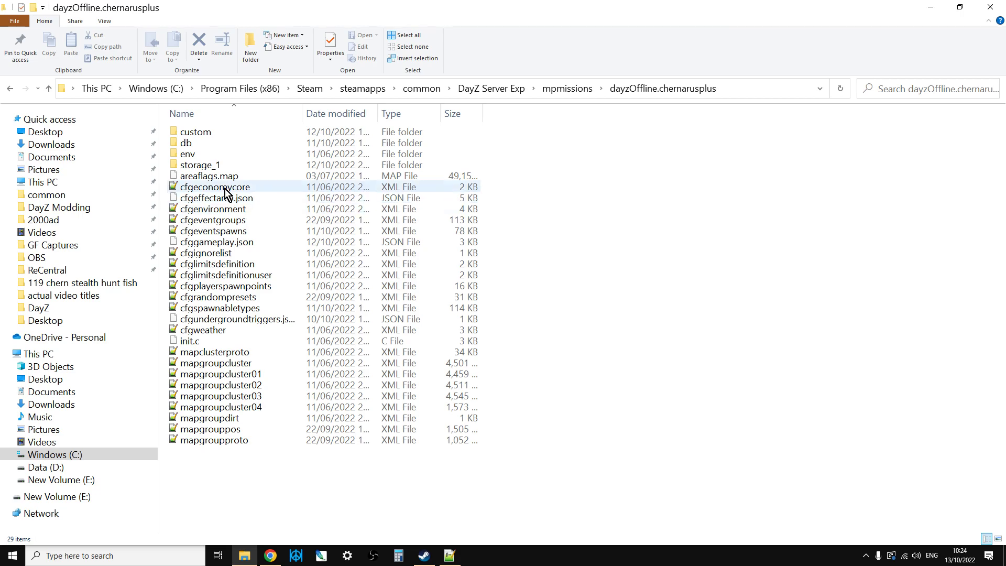
pyautogui.click(273, 556)
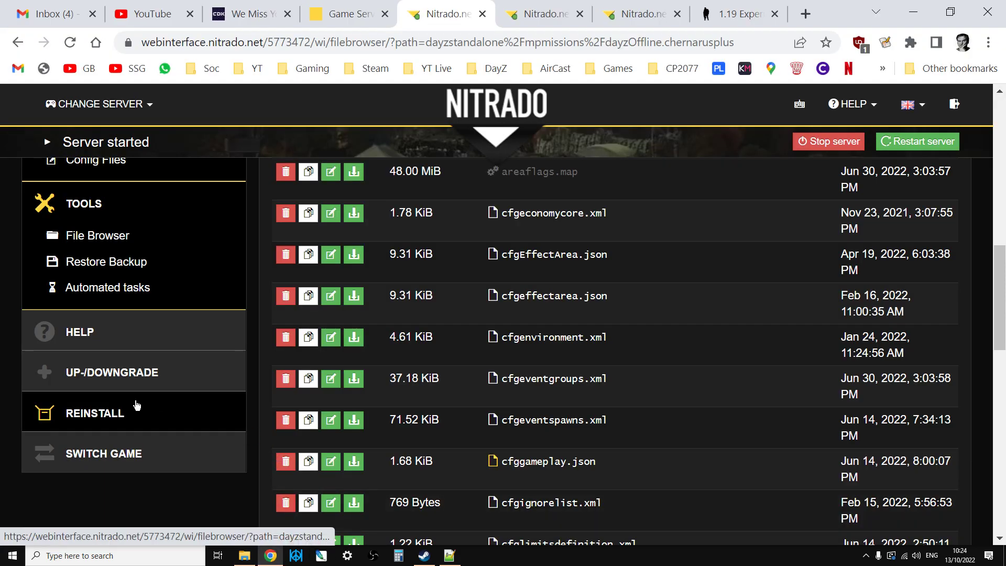
pyautogui.scroll(3, 136, 406)
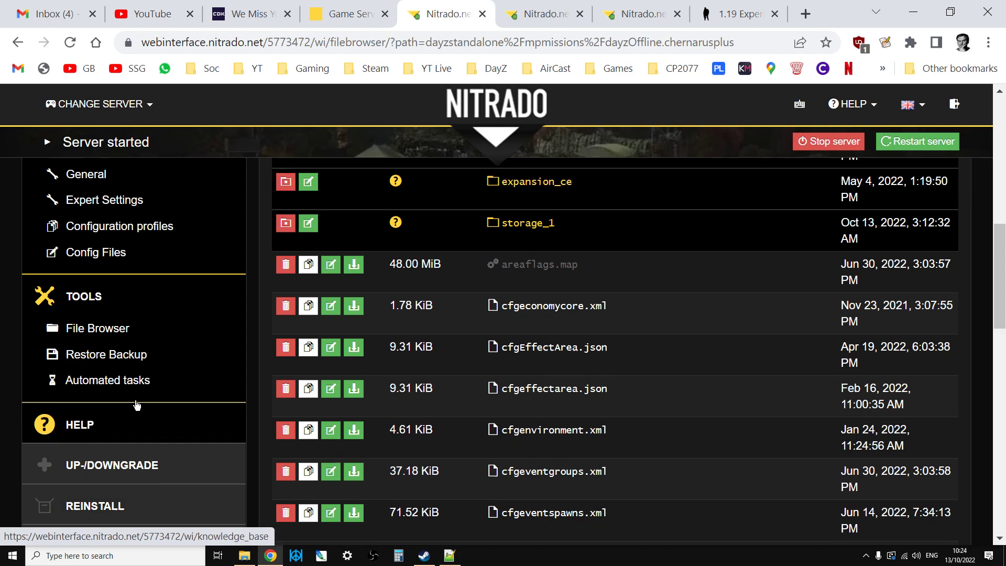
# Step: Scroll through the PC server's saved configuration profiles, then view the 1.19 Experimental Release article
pyautogui.click(126, 298)
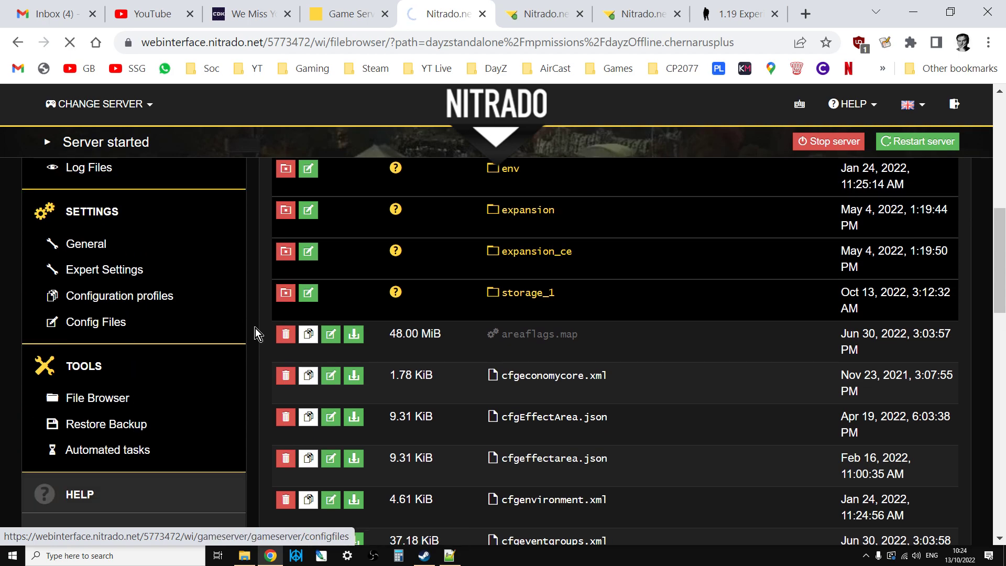
pyautogui.scroll(-3, 288, 338)
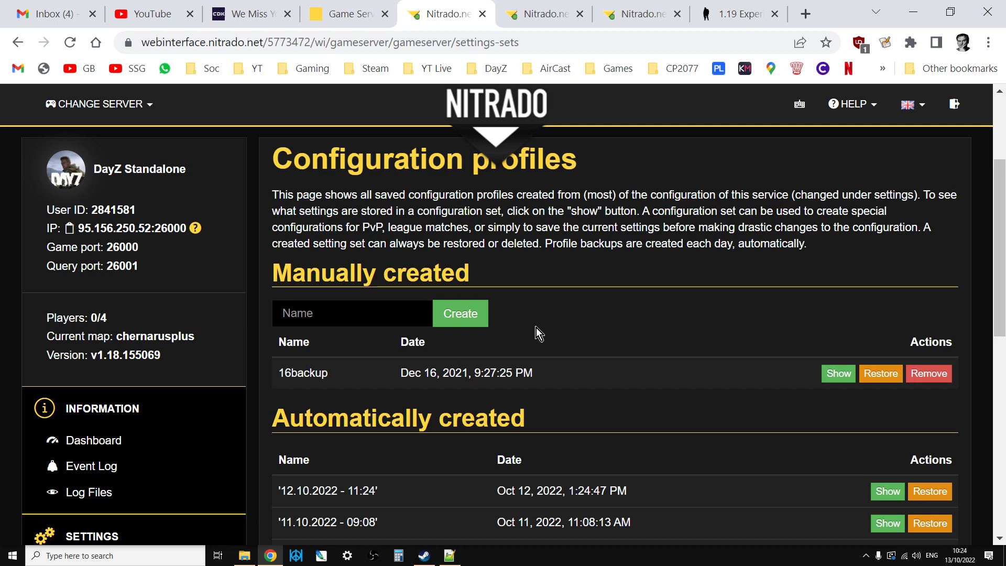
pyautogui.scroll(-2, 639, 441)
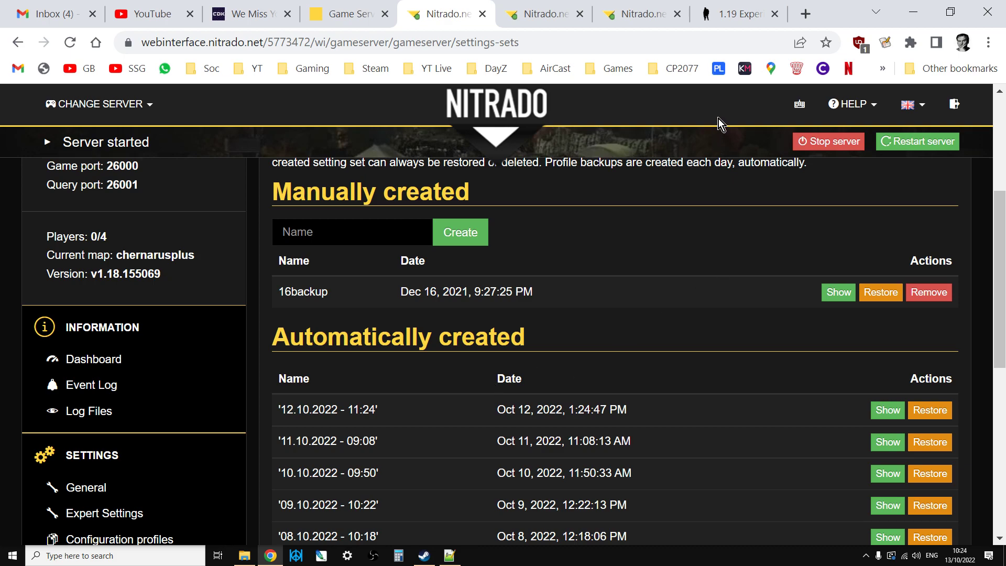
pyautogui.click(733, 14)
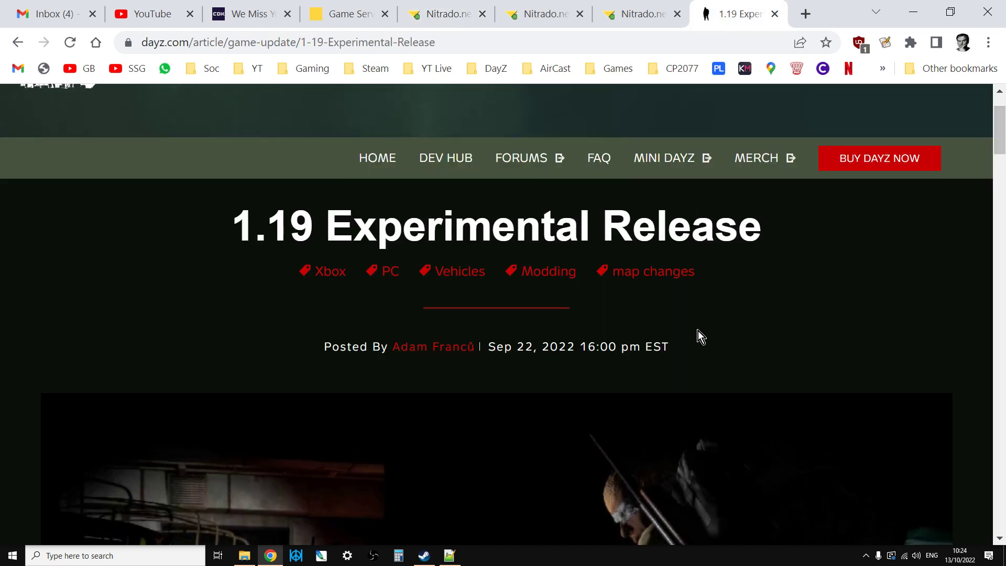
pyautogui.scroll(-2, 698, 331)
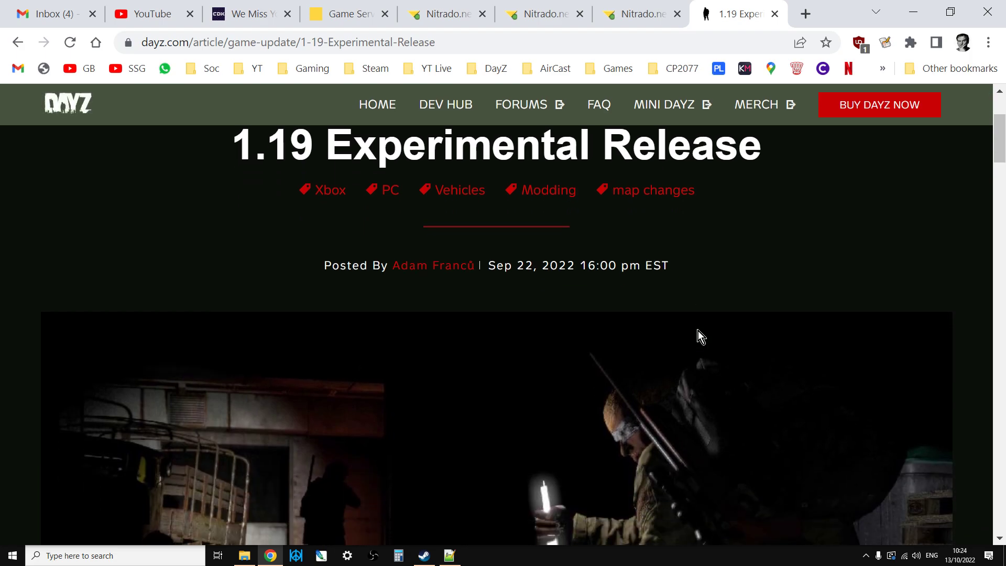
pyautogui.scroll(2, 698, 332)
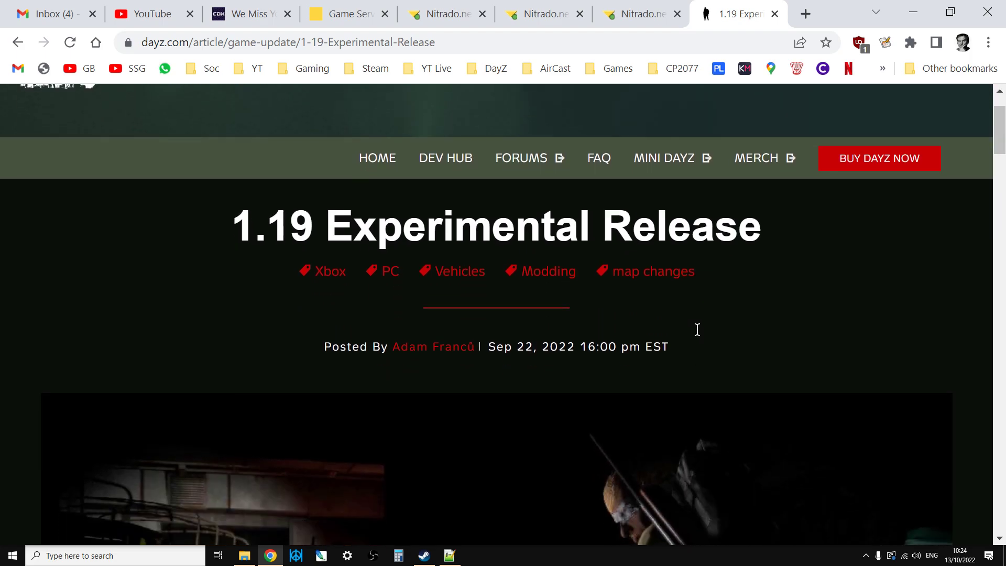